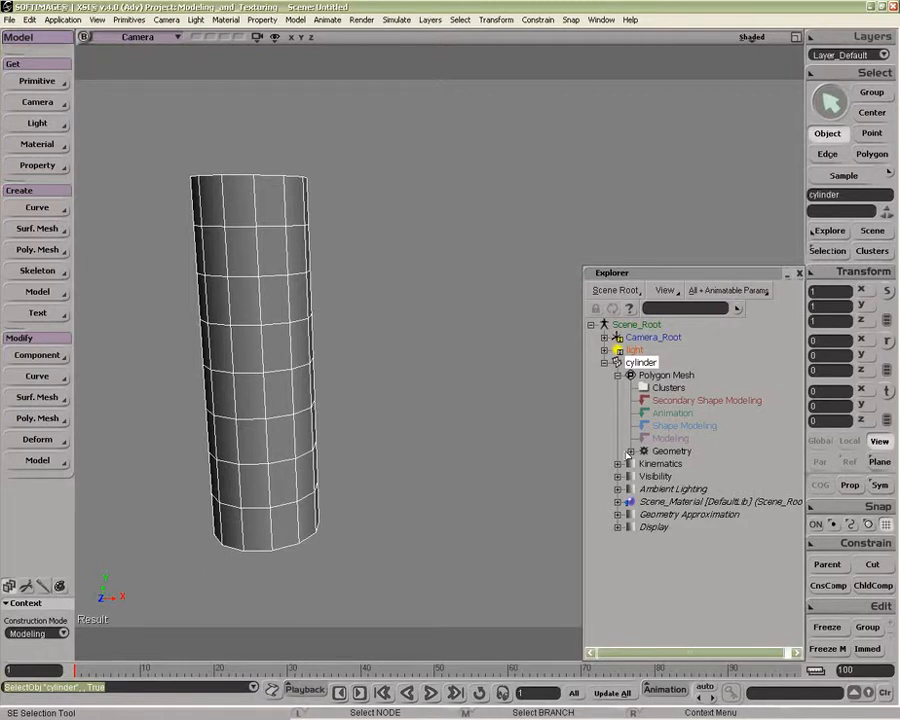
# Step: Set the cylinder's V subdivisions to 13
pyautogui.click(645, 452)
pyautogui.moveTo(313, 436); pyautogui.dragTo(499, 145)
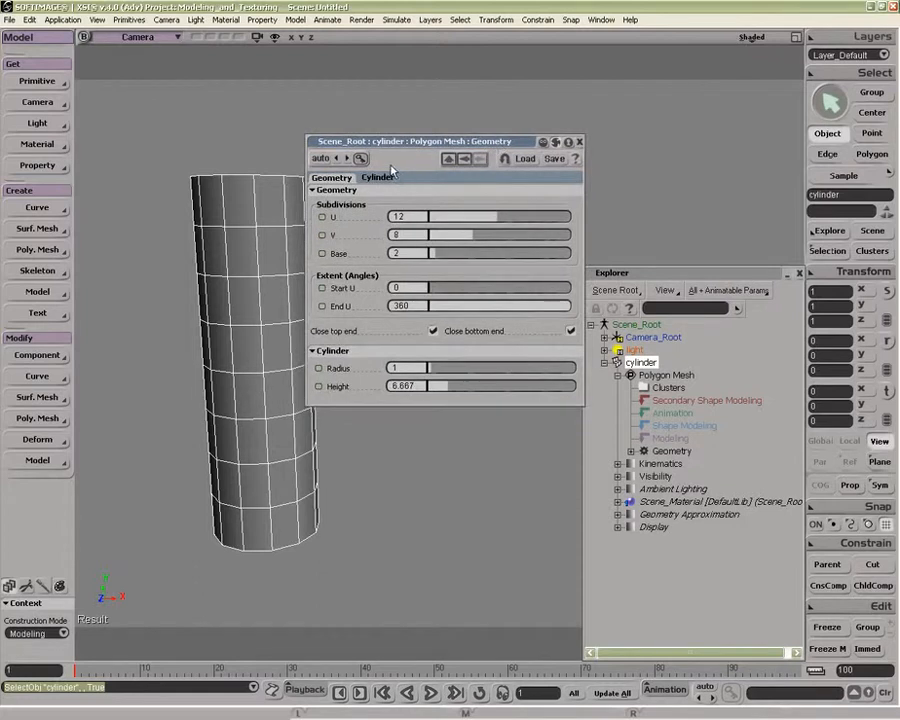
pyautogui.moveTo(496, 217)
pyautogui.mouseDown()
pyautogui.moveTo(462, 218)
pyautogui.moveTo(505, 225)
pyautogui.moveTo(497, 221)
pyautogui.moveTo(506, 237)
pyautogui.mouseUp()
pyautogui.click(578, 142)
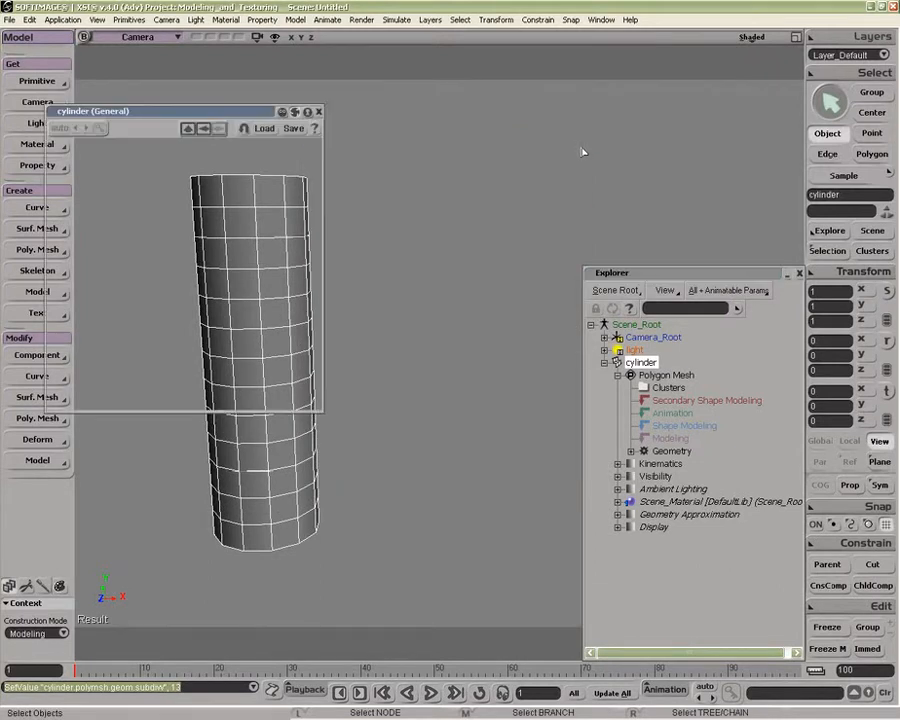
# Step: Set the cylinder's geometry subdivisions to 7 in U and 6 in V
pyautogui.press('Return')
pyautogui.moveTo(217, 282)
pyautogui.mouseDown()
pyautogui.moveTo(207, 282)
pyautogui.moveTo(203, 298)
pyautogui.mouseUp()
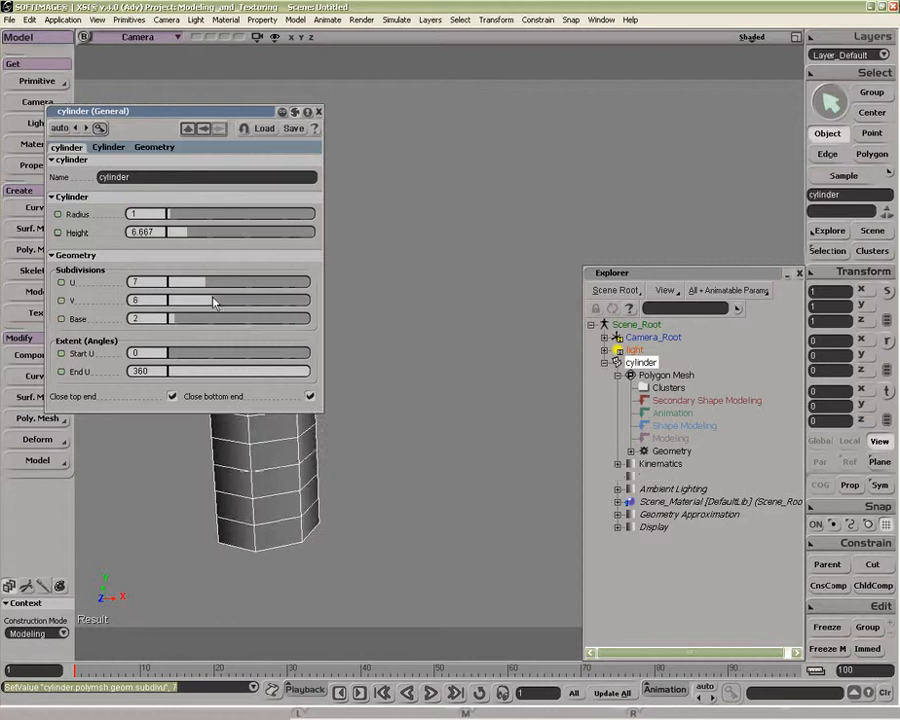
pyautogui.moveTo(237, 114); pyautogui.dragTo(540, 87)
pyautogui.click(618, 84)
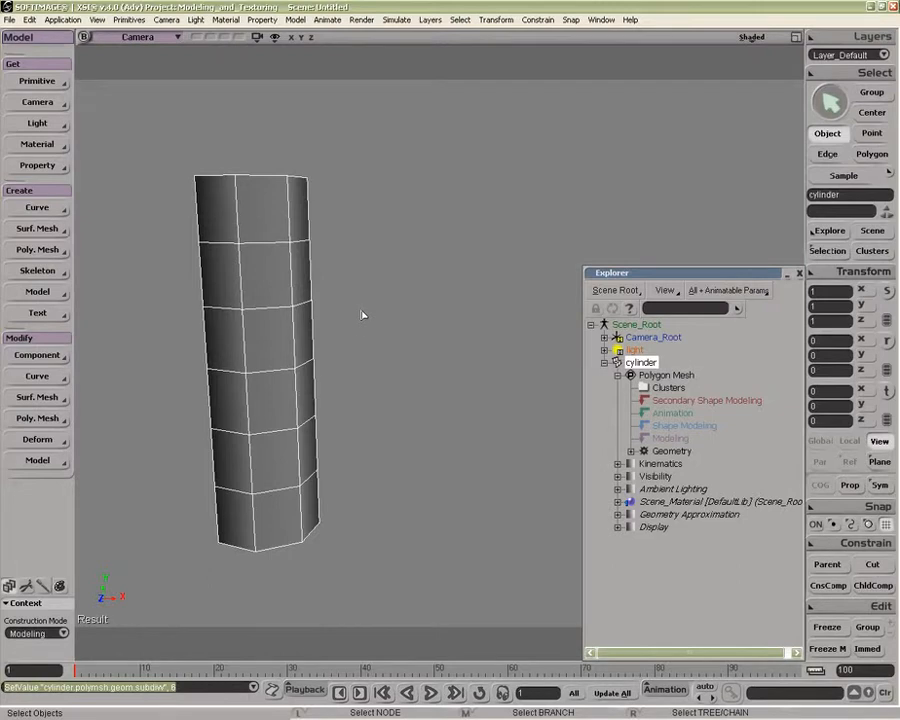
# Step: Translate a single point midway up the cylinder's right side far outward along X to form a spike
pyautogui.press('t')
pyautogui.click(315, 364)
pyautogui.press('v')
pyautogui.moveTo(315, 364); pyautogui.dragTo(430, 368)
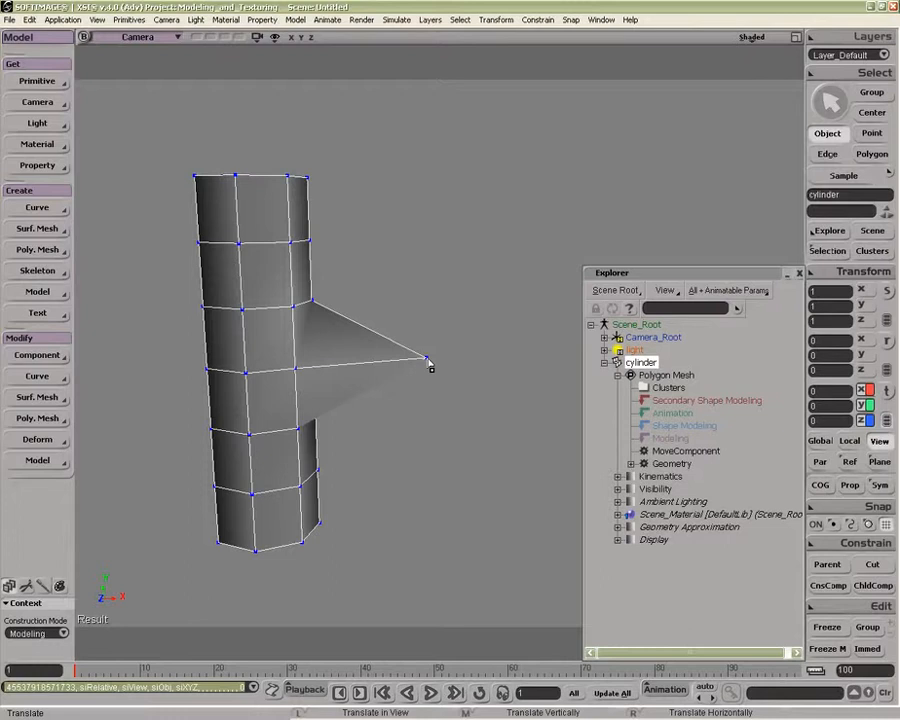
pyautogui.press('space')
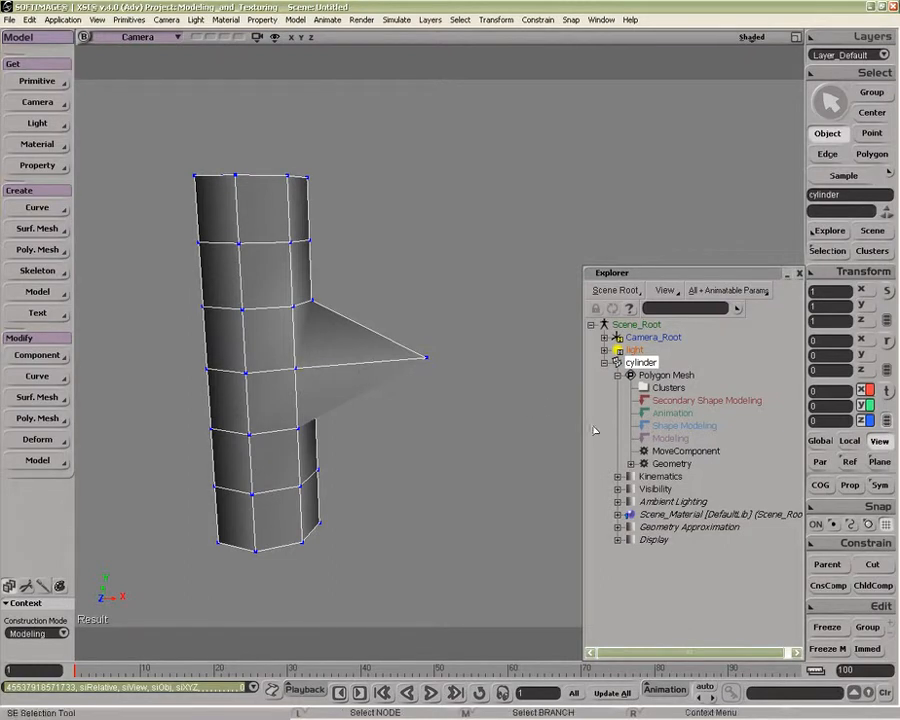
pyautogui.press('v')
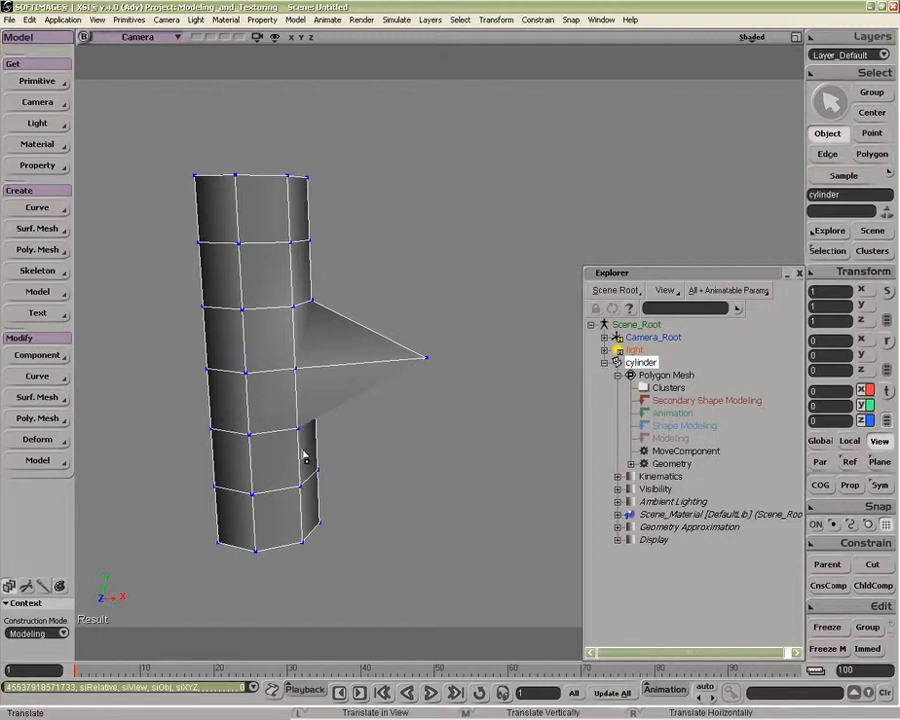
# Step: Subdivide the vertical edges in the cylinder's second row from the top, using 2 connected subdivisions
pyautogui.press('i')
pyautogui.moveTo(167, 243); pyautogui.dragTo(517, 619, button='middle')
pyautogui.moveTo(143, 257); pyautogui.dragTo(265, 291)
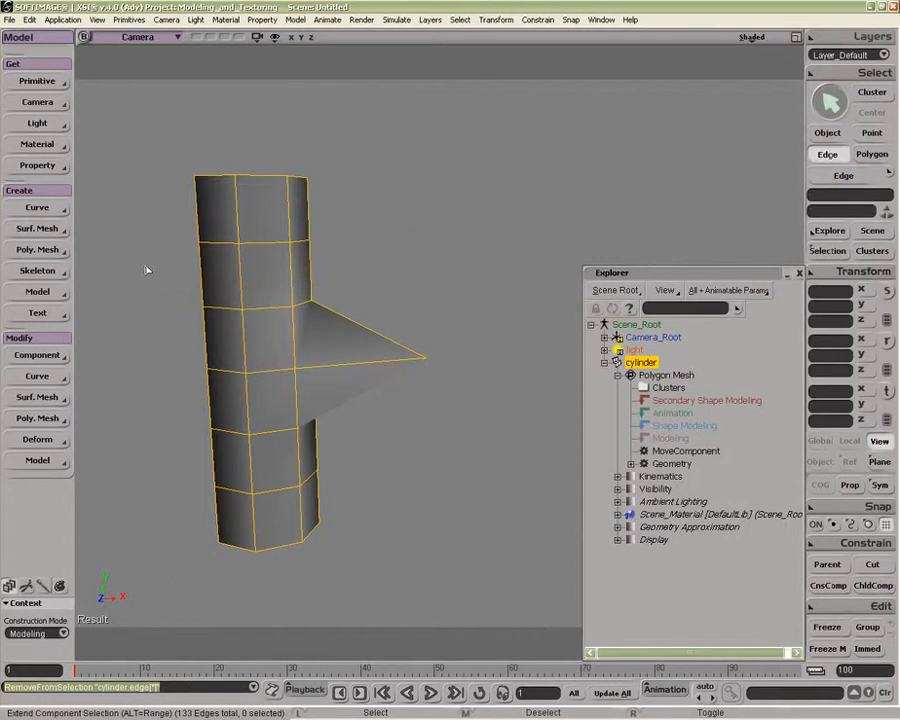
pyautogui.moveTo(146, 266); pyautogui.dragTo(416, 298)
pyautogui.click(29, 422)
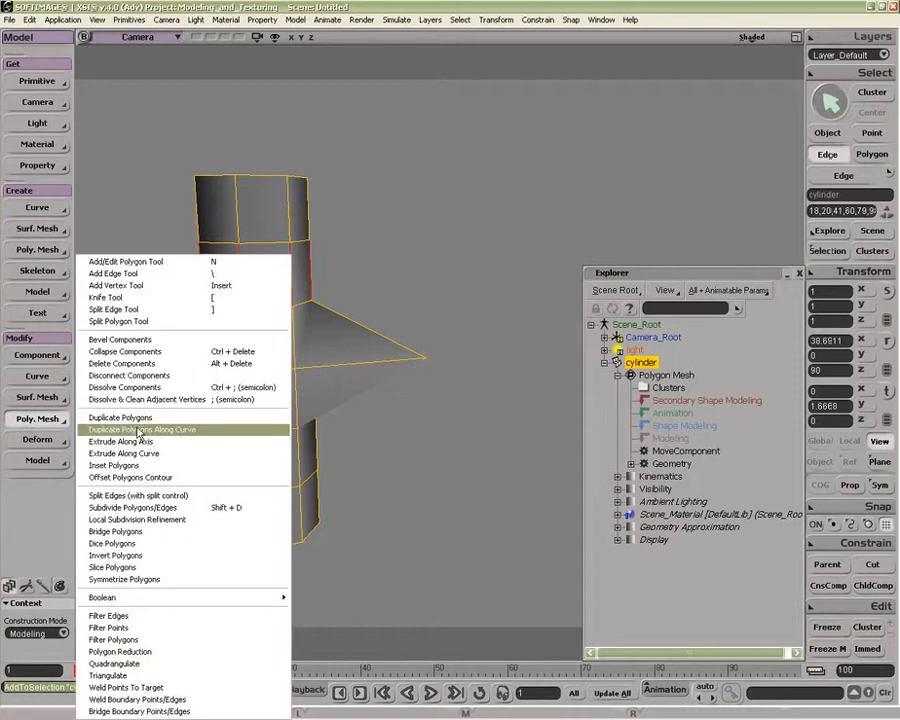
pyautogui.click(130, 507)
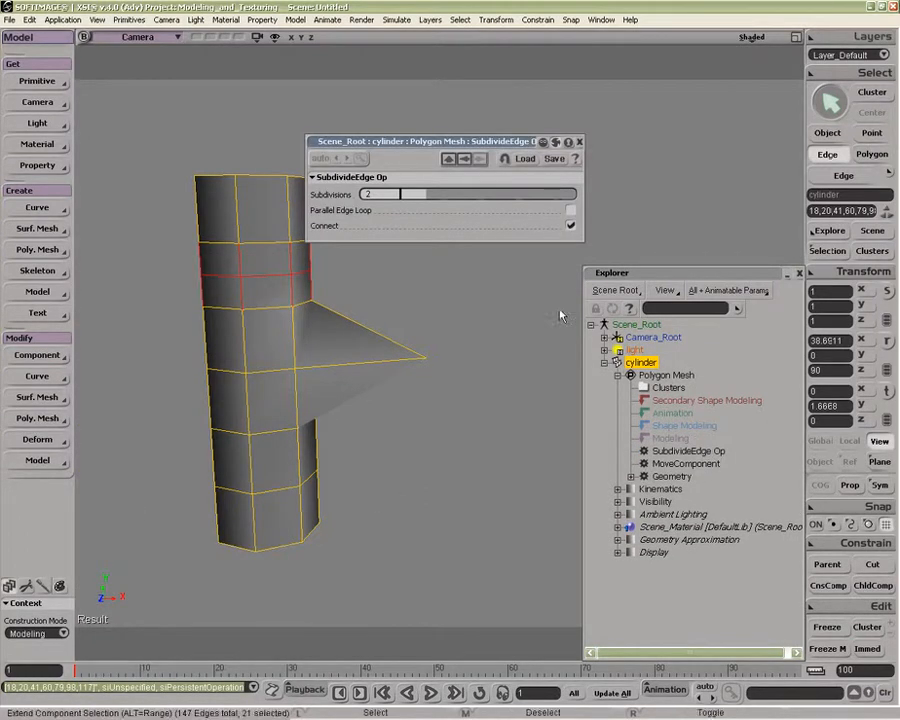
pyautogui.moveTo(463, 143); pyautogui.dragTo(550, 125)
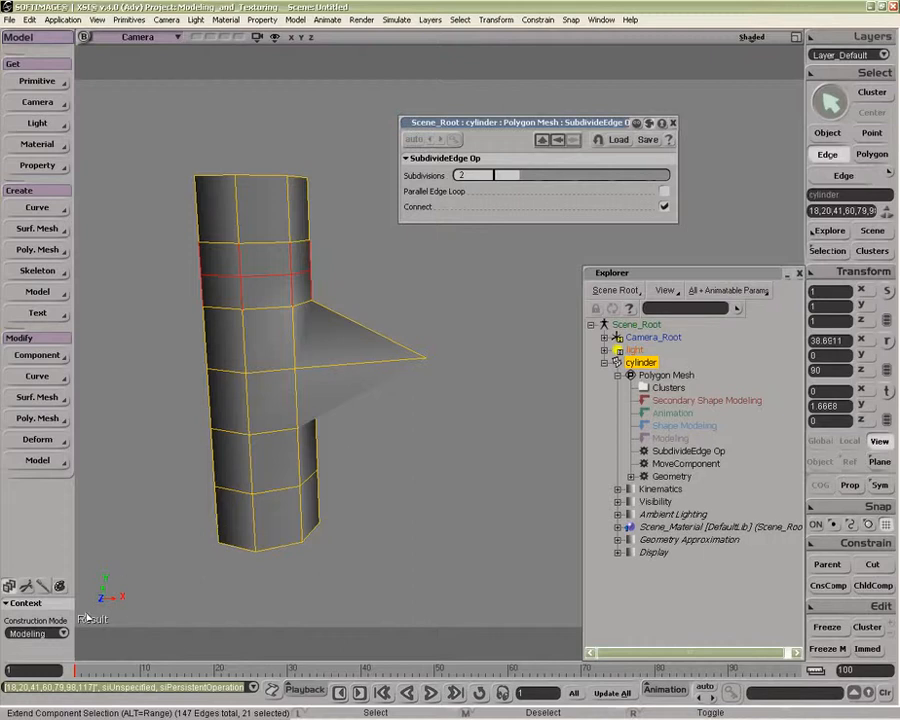
# Step: Switch the construction mode to Animation and subdivide the vertical edges in the cylinder's second row from the bottom
pyautogui.click(40, 633)
pyautogui.click(55, 620)
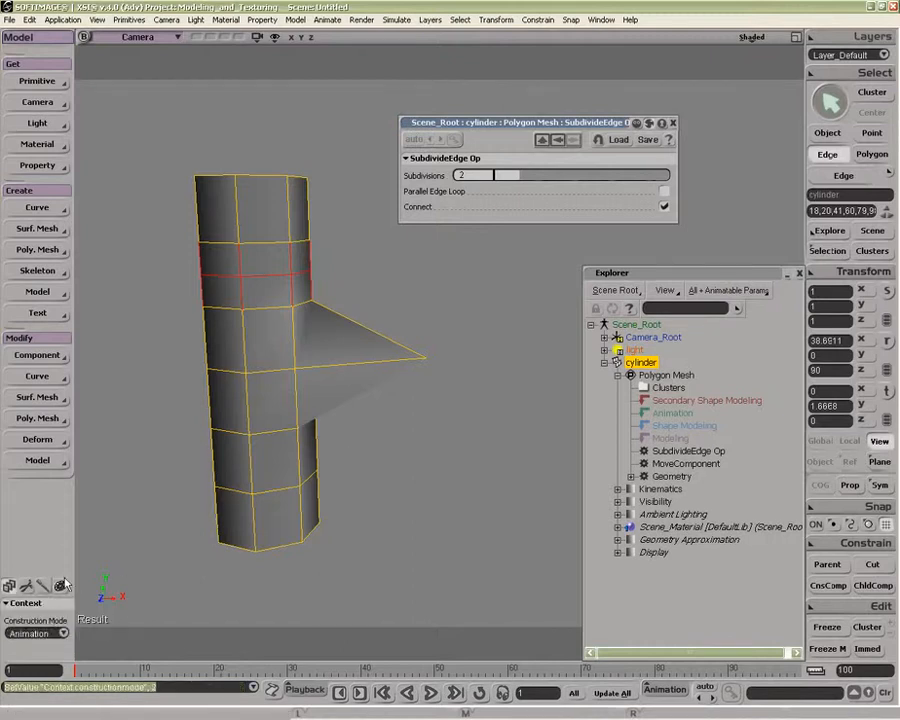
pyautogui.click(367, 490)
pyautogui.moveTo(147, 465)
pyautogui.mouseDown()
pyautogui.moveTo(421, 464)
pyautogui.moveTo(391, 461)
pyautogui.mouseUp()
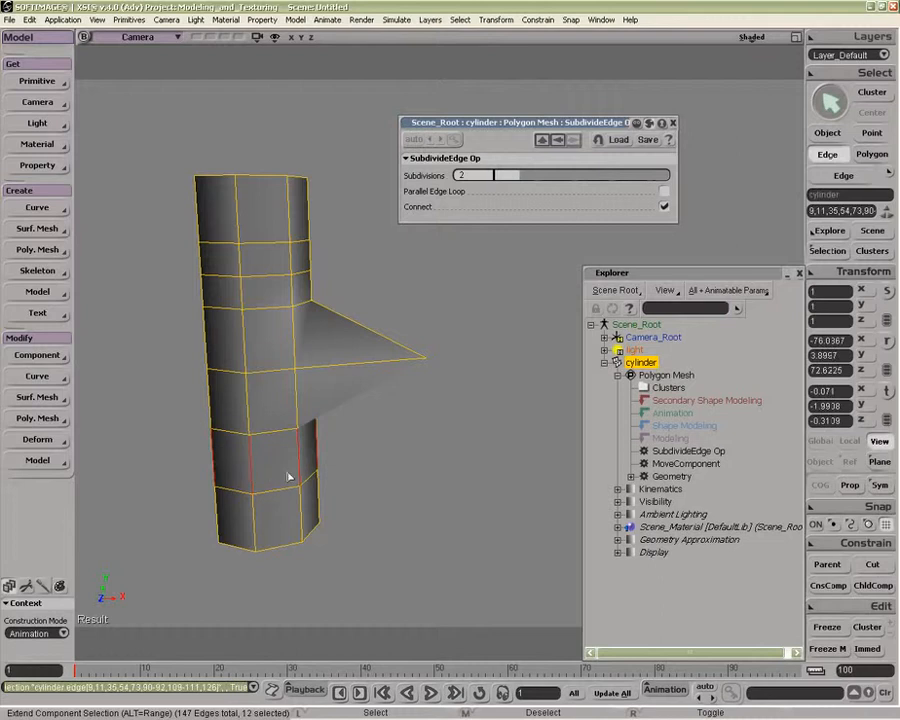
pyautogui.click(37, 418)
pyautogui.click(150, 508)
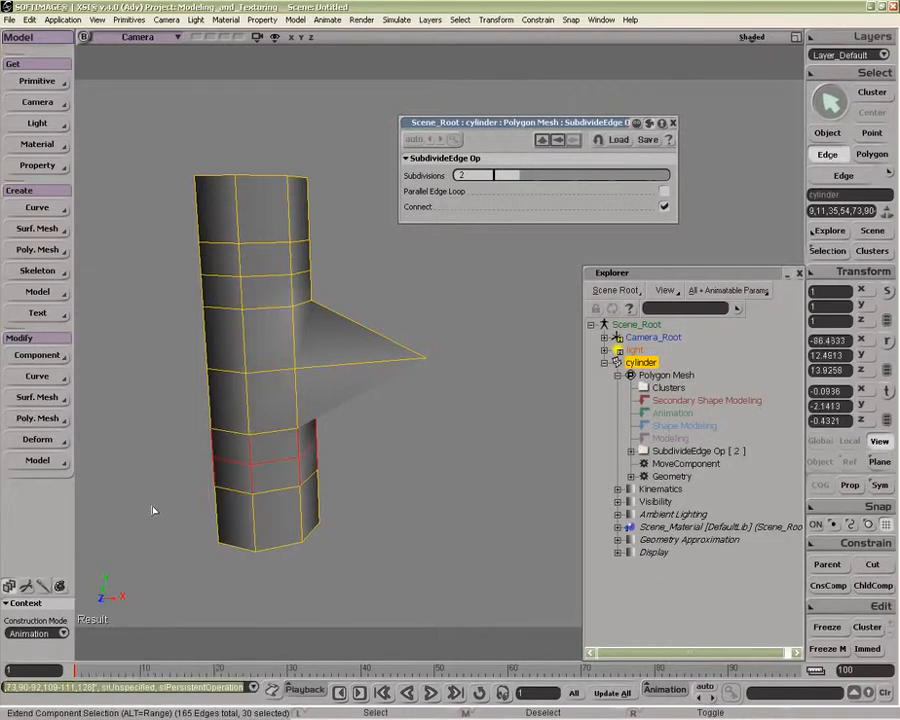
# Step: Deselect the edges and move the MoveComponent operator up the stack, between the Animation and Shape Modeling markers
pyautogui.click(631, 451)
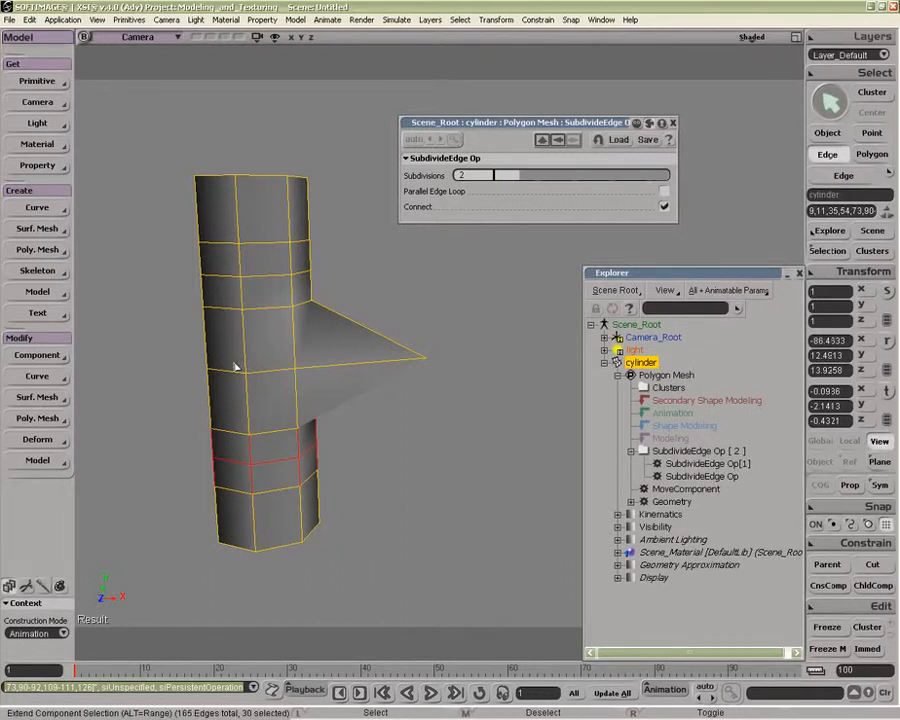
pyautogui.moveTo(99, 224); pyautogui.dragTo(300, 410)
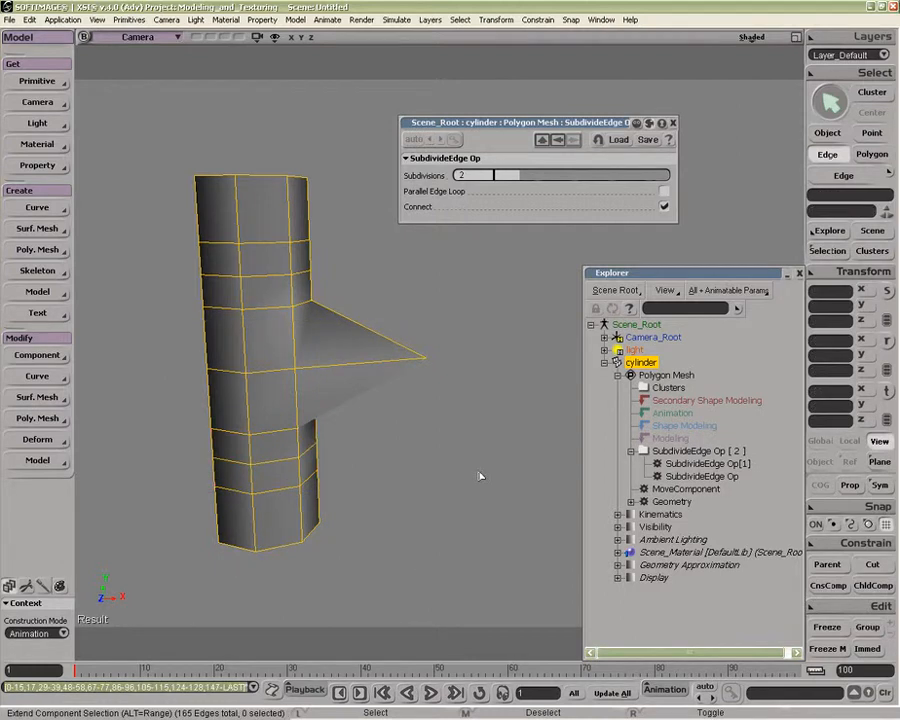
pyautogui.click(678, 490)
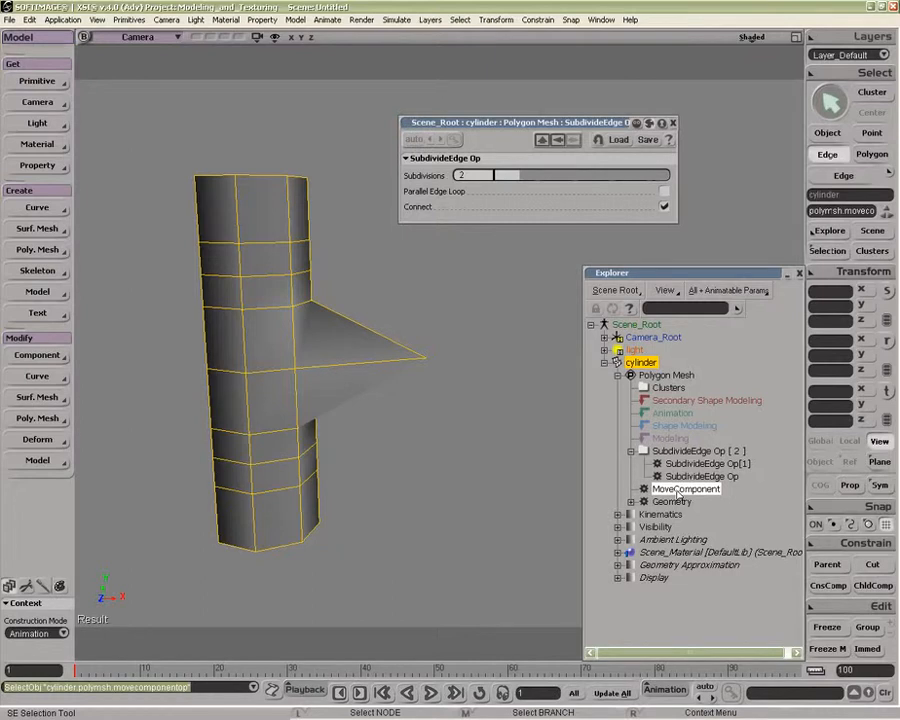
pyautogui.moveTo(678, 490); pyautogui.dragTo(666, 434)
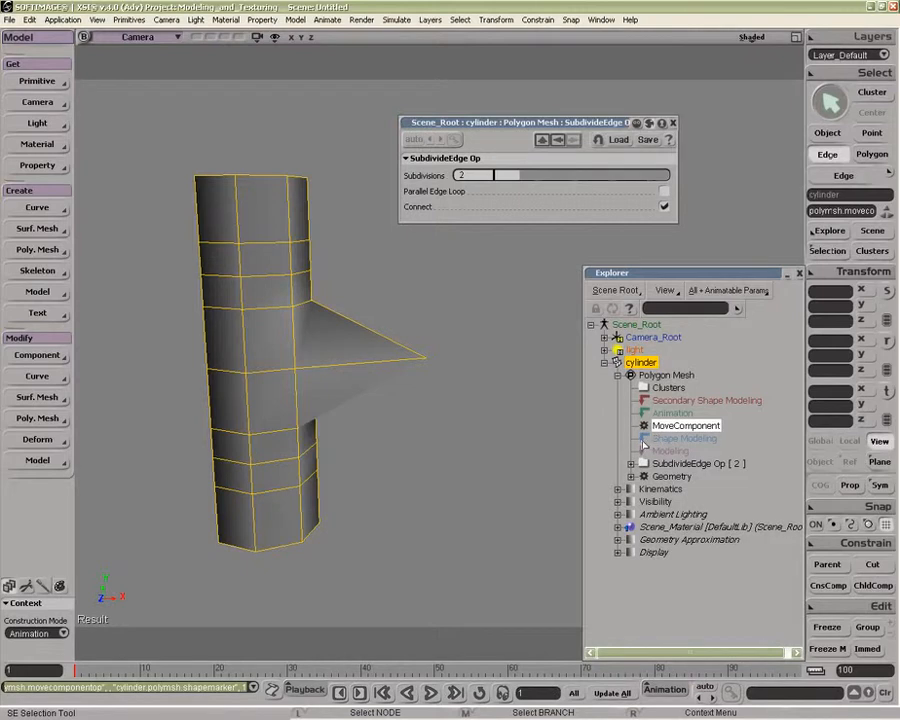
# Step: Apply a Bend deformation to the cylinder object and set its bend direction to -148.657
pyautogui.press('space')
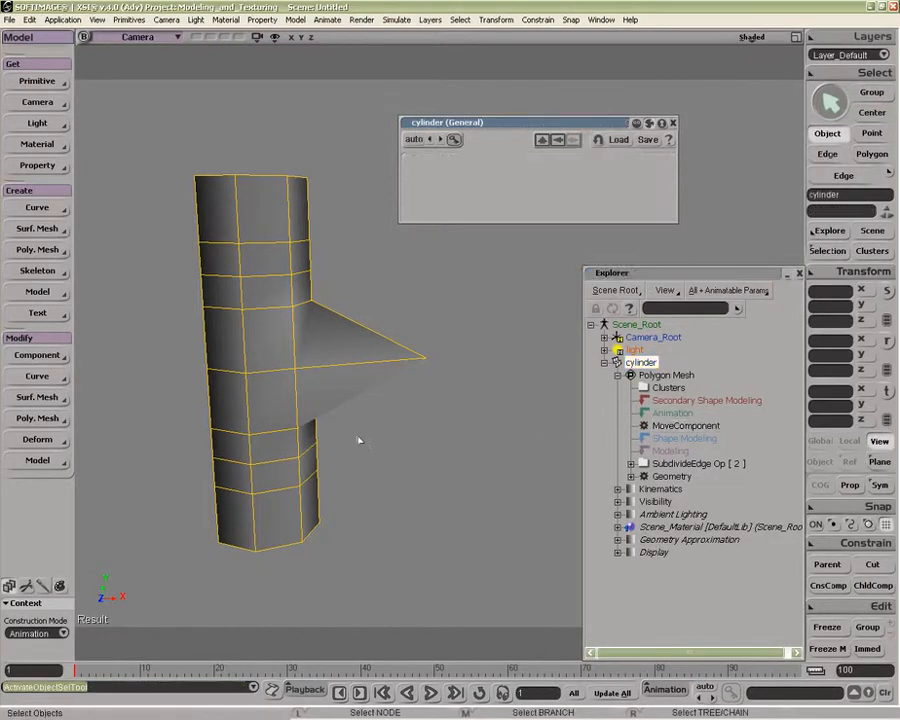
pyautogui.click(673, 123)
pyautogui.click(56, 439)
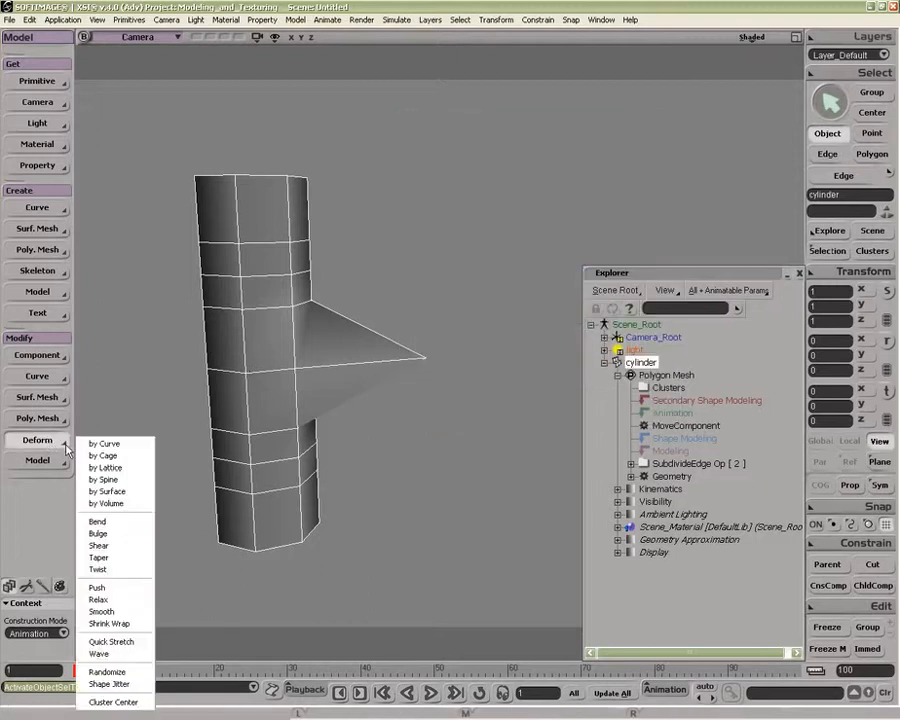
pyautogui.click(97, 522)
pyautogui.moveTo(482, 240)
pyautogui.mouseDown()
pyautogui.moveTo(469, 248)
pyautogui.moveTo(506, 242)
pyautogui.moveTo(472, 244)
pyautogui.mouseUp()
pyautogui.moveTo(466, 148); pyautogui.dragTo(541, 93)
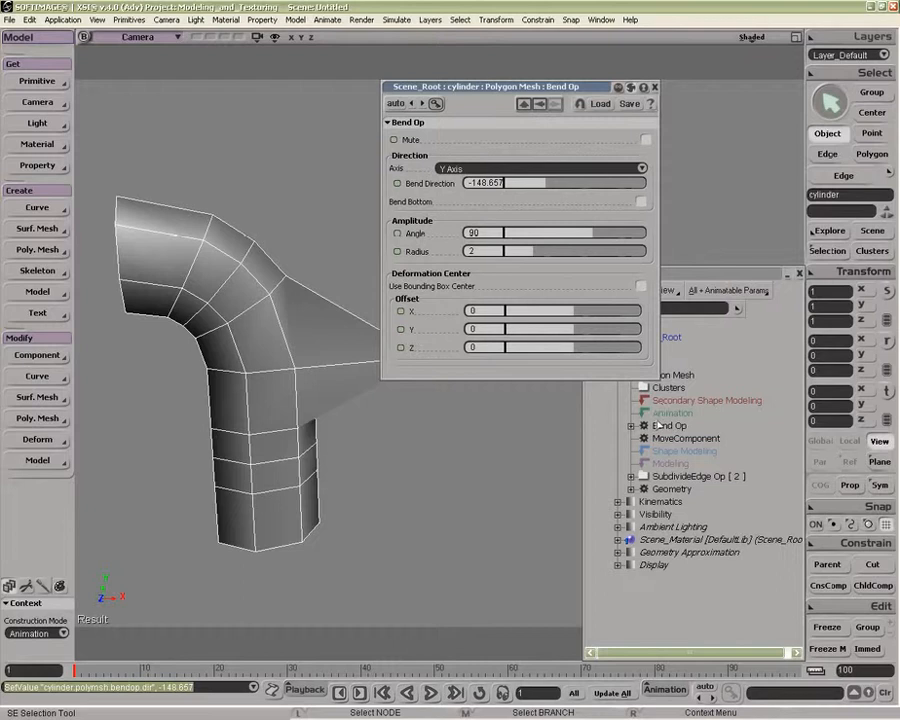
# Step: Reorder the Bend Op below MoveComponent, directly above the Shape Modeling marker, and open its properties
pyautogui.click(667, 425)
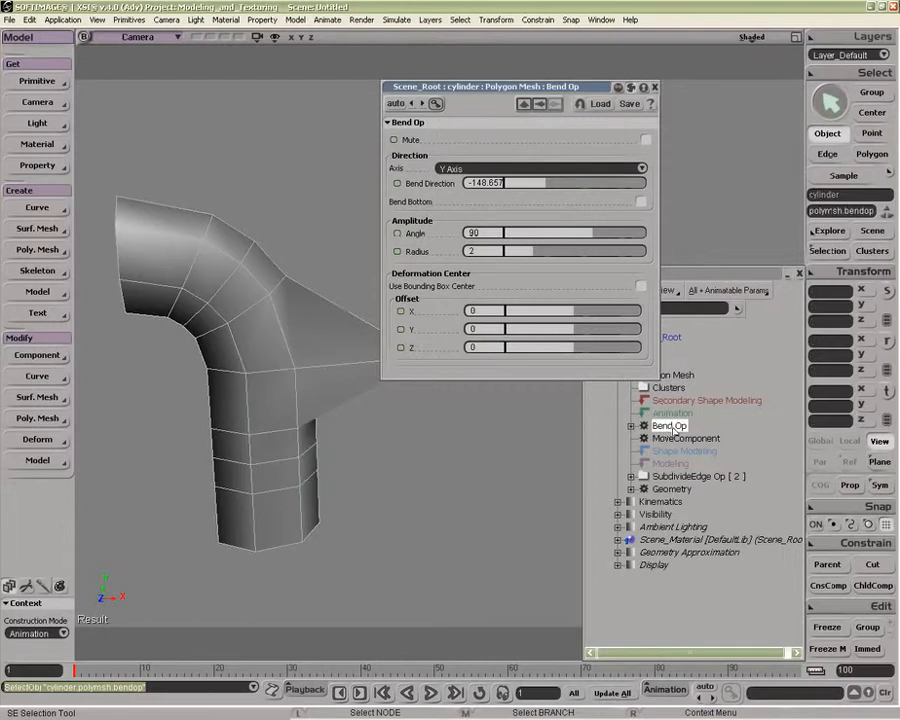
pyautogui.moveTo(664, 455); pyautogui.dragTo(663, 464)
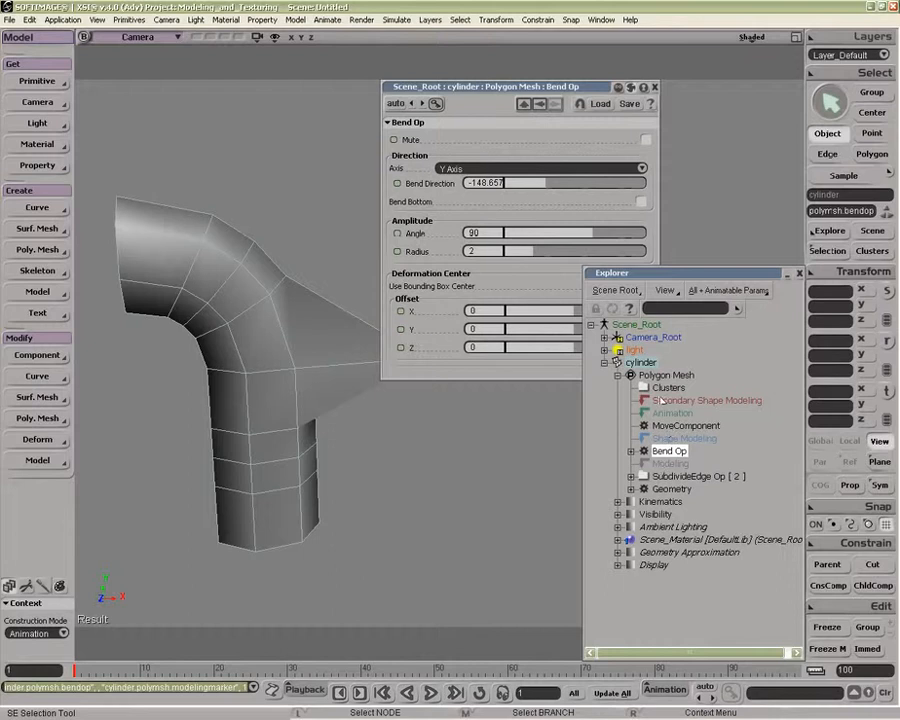
pyautogui.click(655, 88)
pyautogui.click(655, 88)
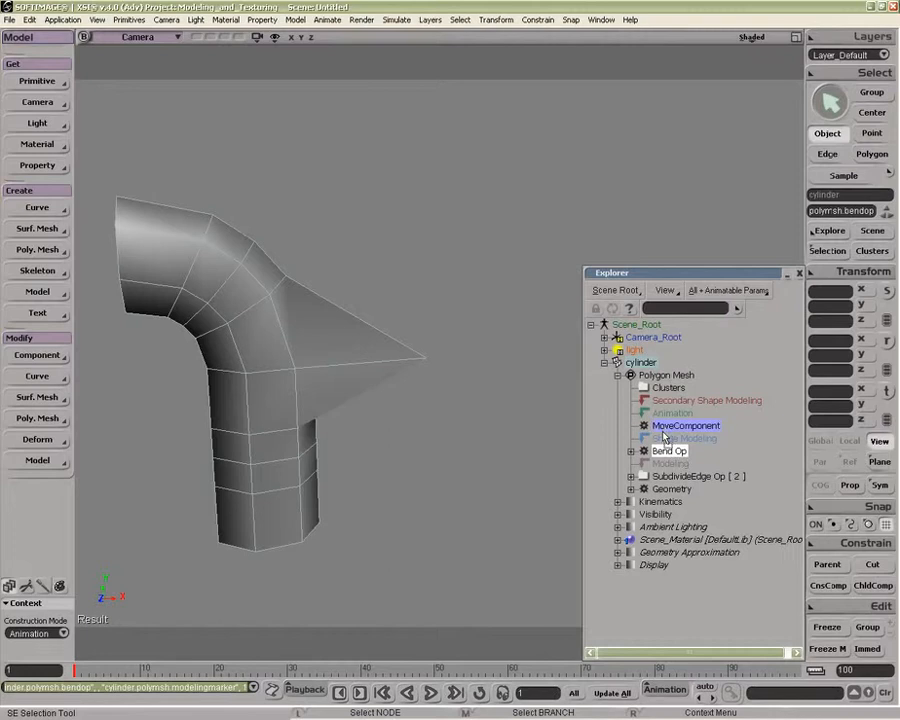
pyautogui.click(662, 450)
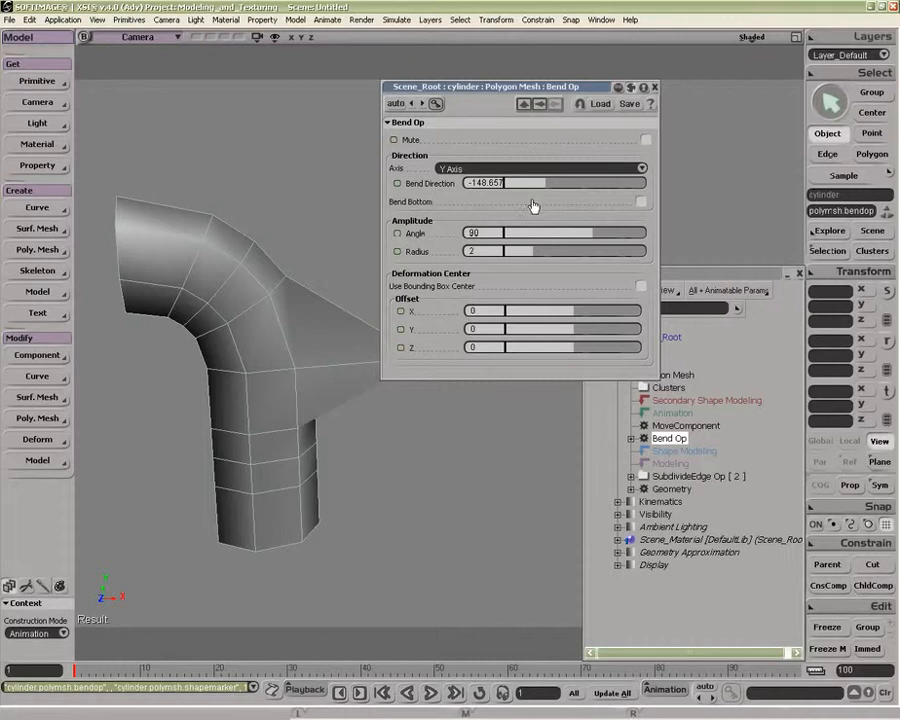
# Step: Keyframe the bend direction at 34.03 on frame 1 and -180.896 on frame 31, and scrub back to frame 1
pyautogui.moveTo(540, 190); pyautogui.dragTo(581, 185)
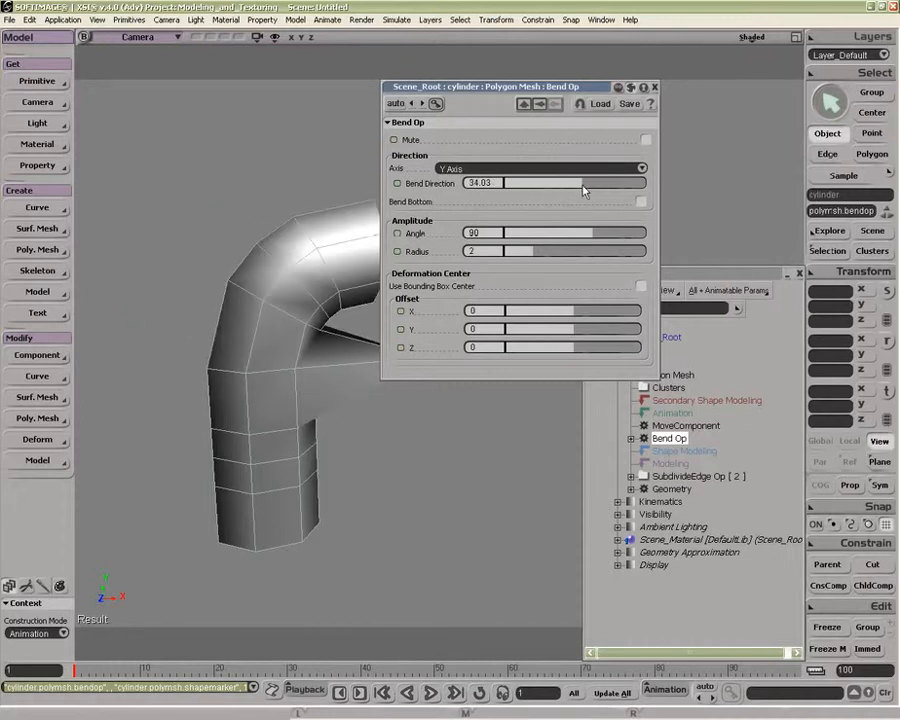
pyautogui.click(398, 184)
pyautogui.click(294, 672)
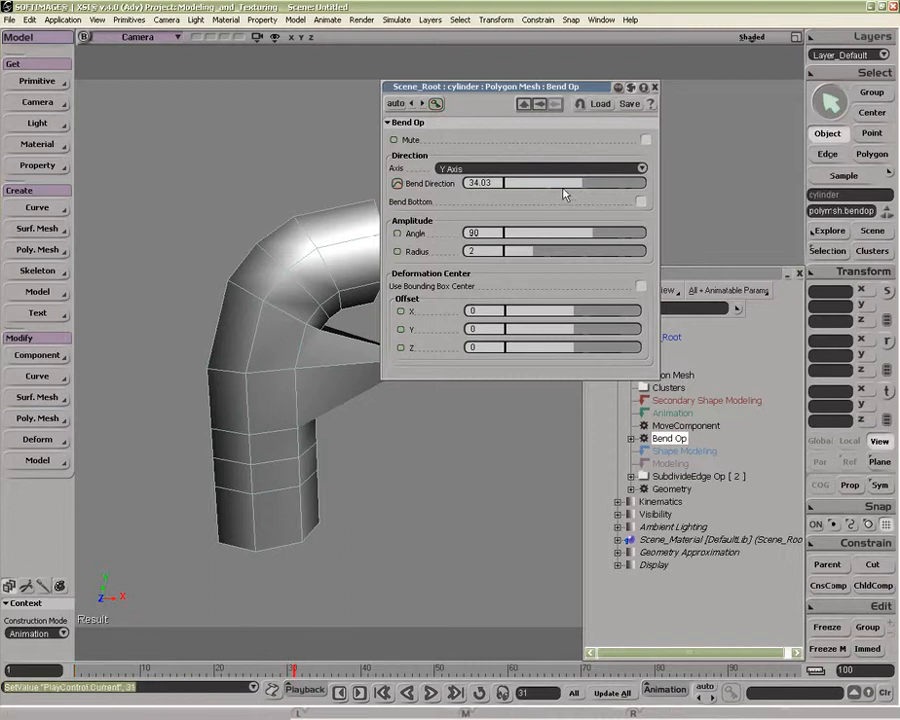
pyautogui.moveTo(556, 186); pyautogui.dragTo(540, 186)
pyautogui.click(398, 184)
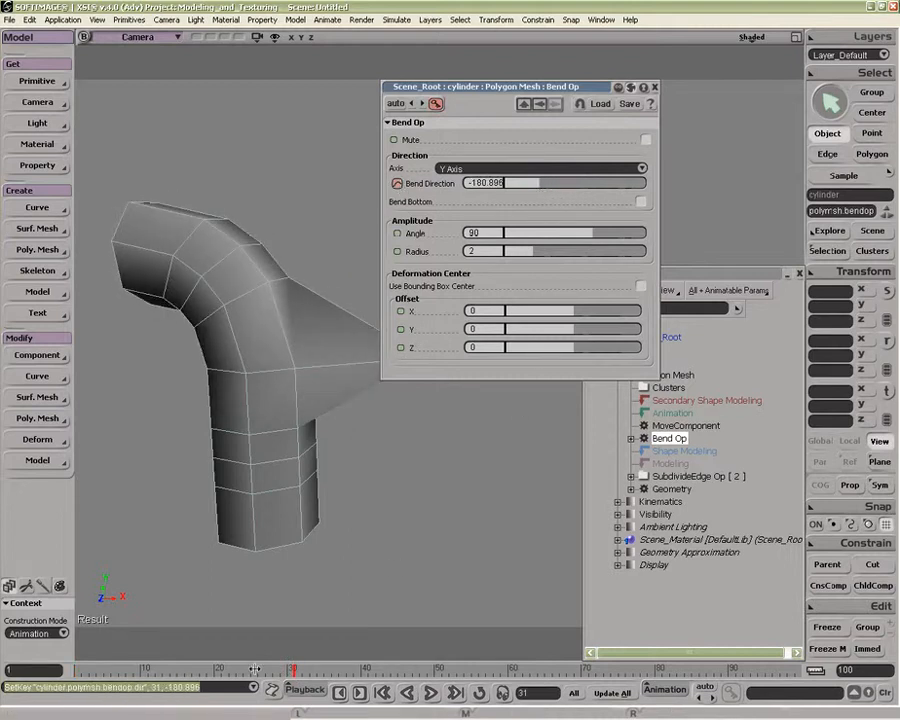
pyautogui.moveTo(257, 669); pyautogui.dragTo(72, 643)
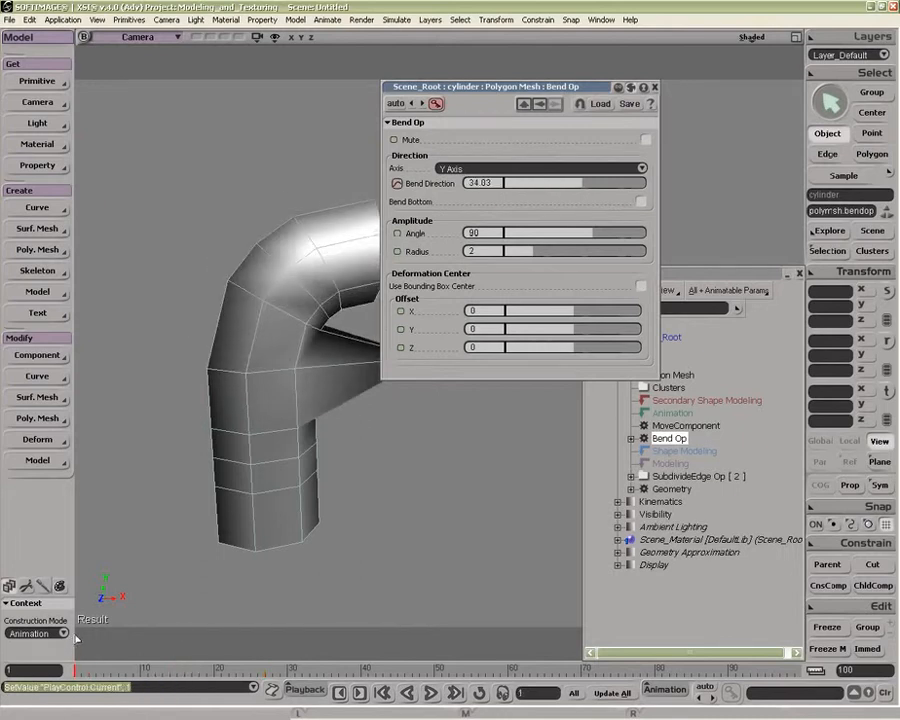
pyautogui.click(655, 88)
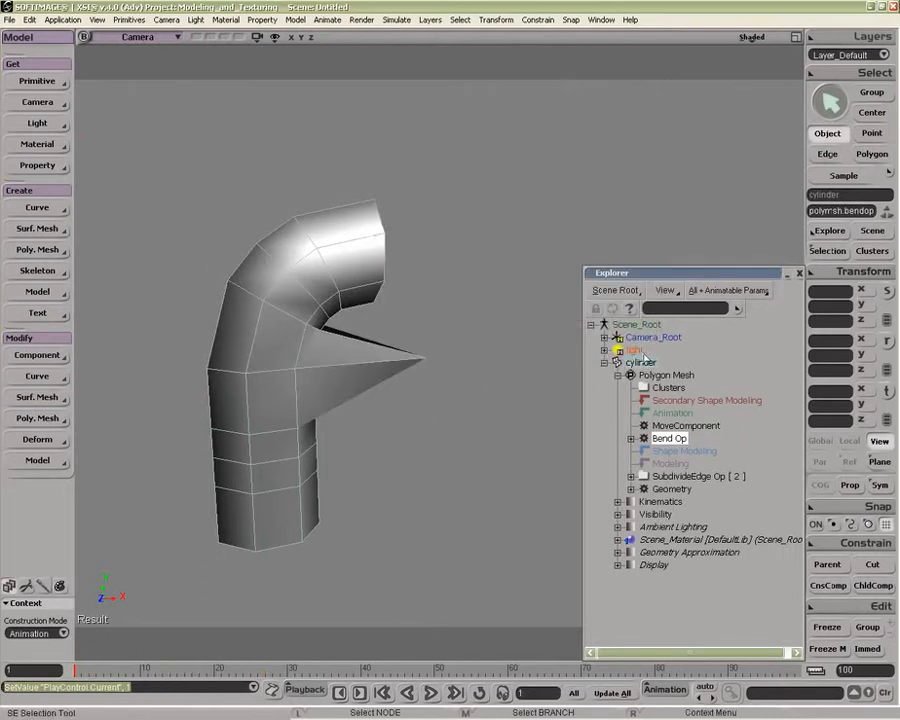
# Step: Freeze the cylinder's Geometry operator and both SubdivideEdge operators in its stack
pyautogui.click(631, 476)
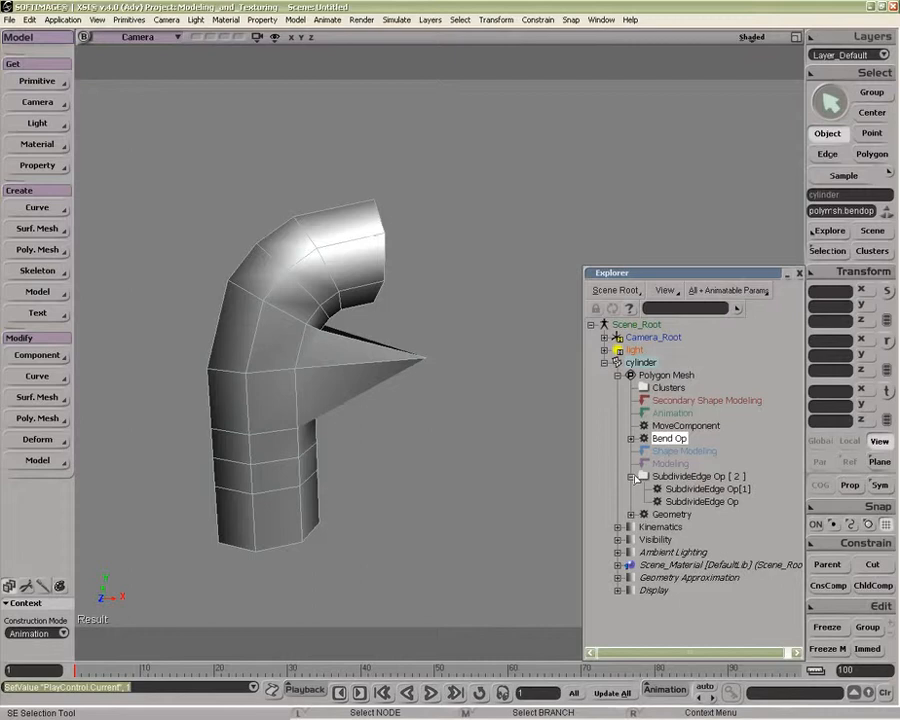
pyautogui.click(675, 516)
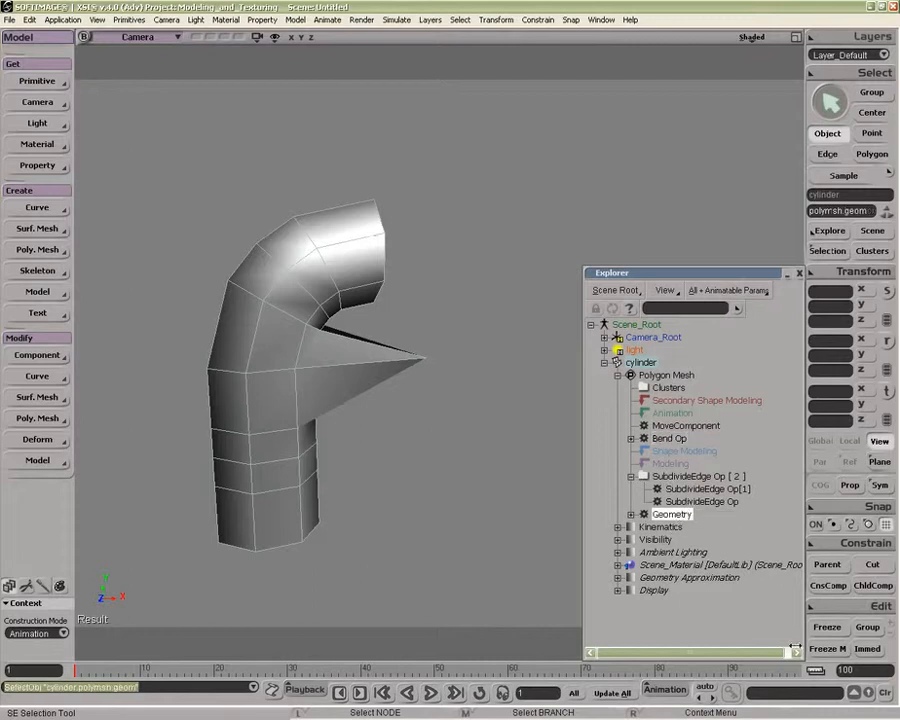
pyautogui.click(826, 629)
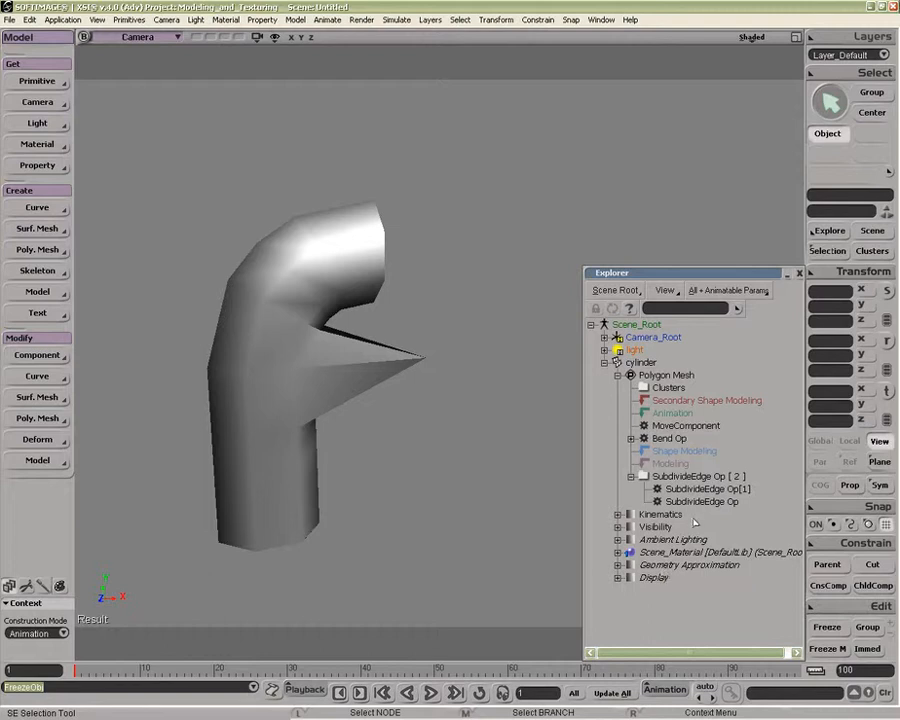
pyautogui.click(650, 489)
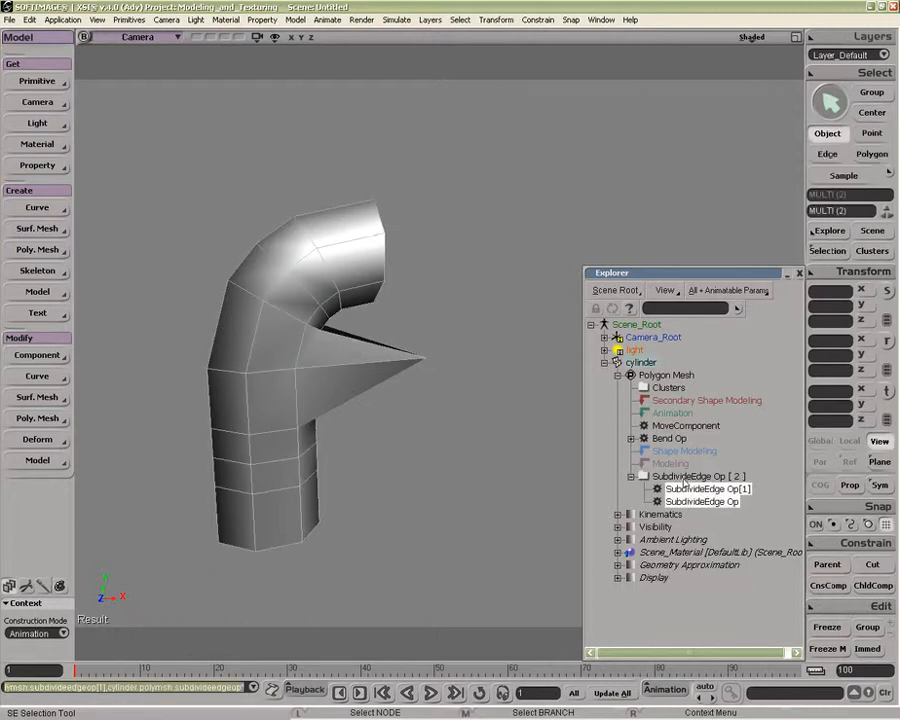
pyautogui.click(827, 627)
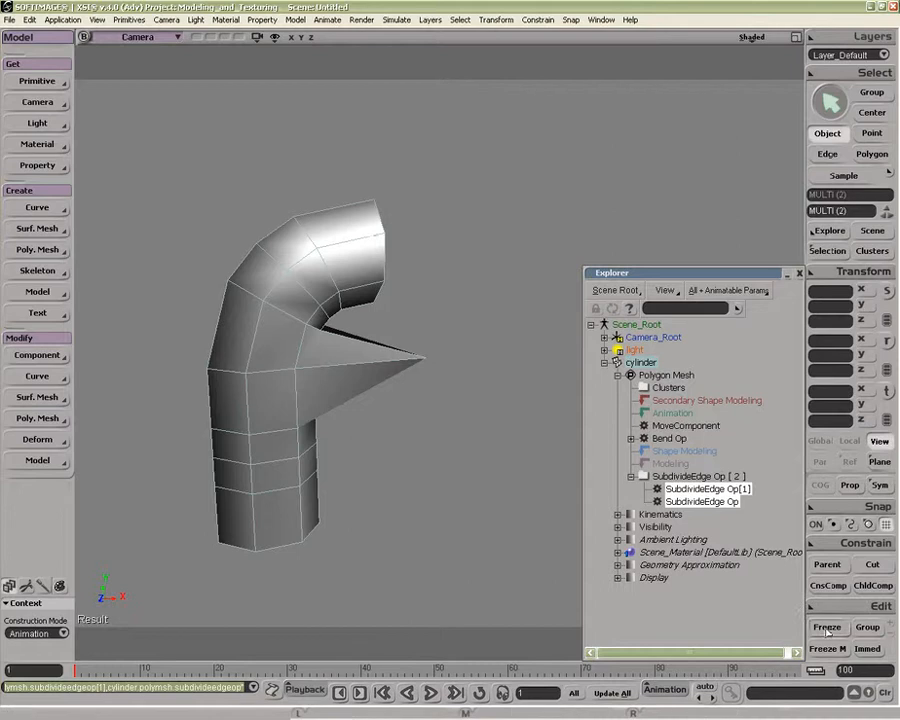
# Step: Undo the freeze of the SubdivideEdge operators, and triangulate the whole cylinder object
pyautogui.hotkey('ctrl', 'z')
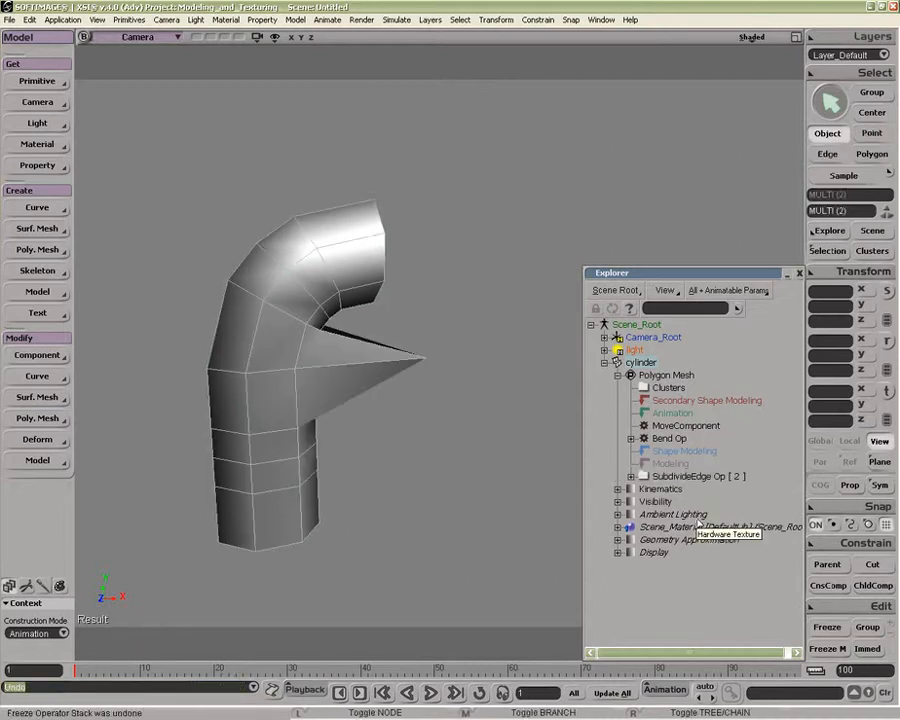
pyautogui.click(632, 477)
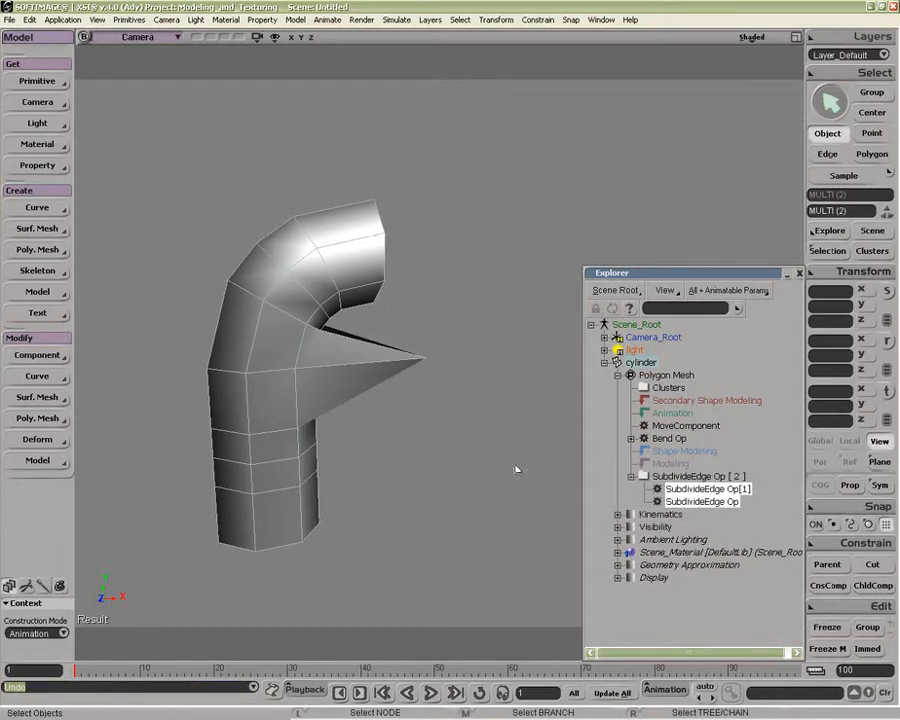
pyautogui.click(315, 366)
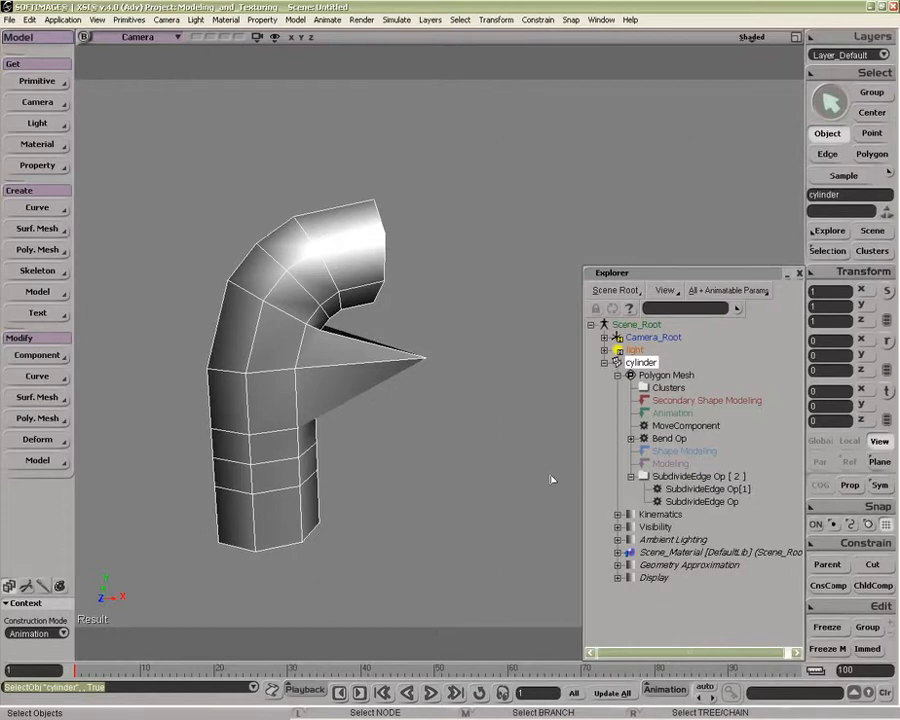
pyautogui.click(37, 418)
pyautogui.click(134, 676)
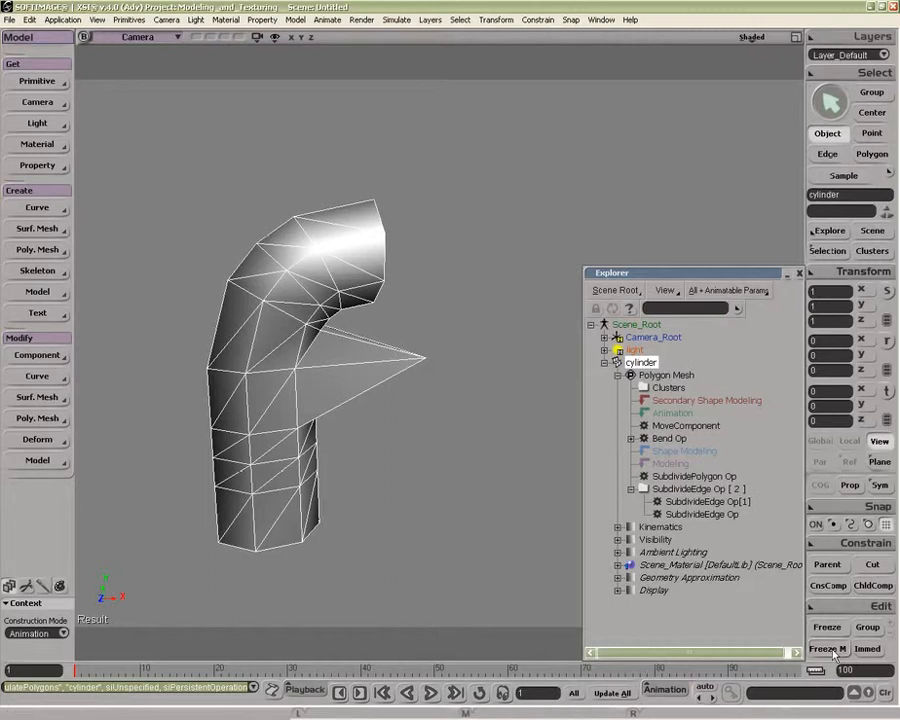
# Step: Freeze only the cylinder's modeling operators, and check the animated Bend Op by scrubbing to frame 11
pyautogui.click(668, 464)
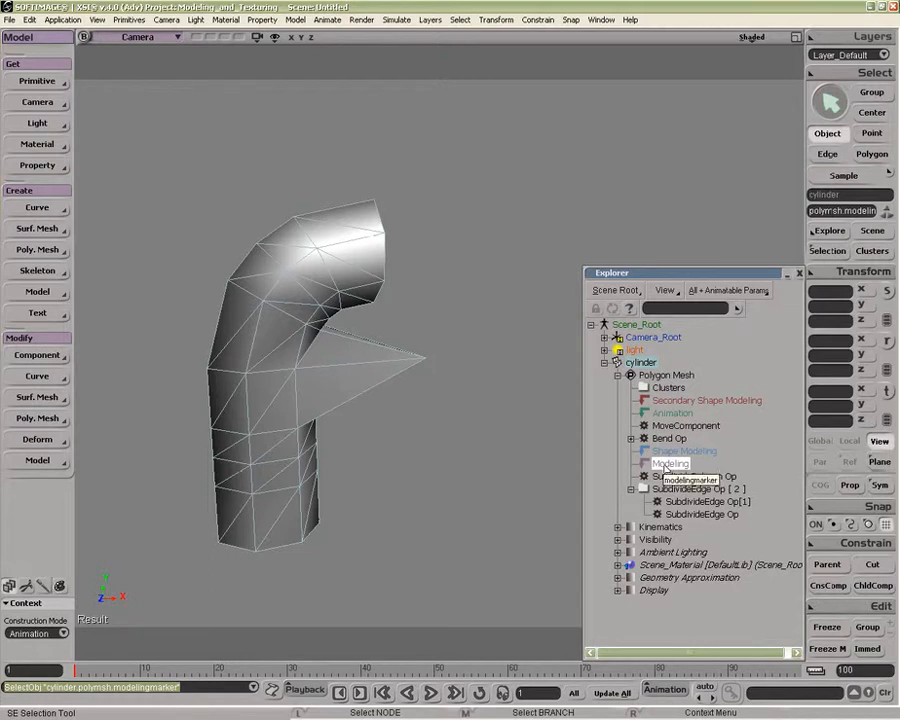
pyautogui.click(829, 648)
pyautogui.click(643, 439)
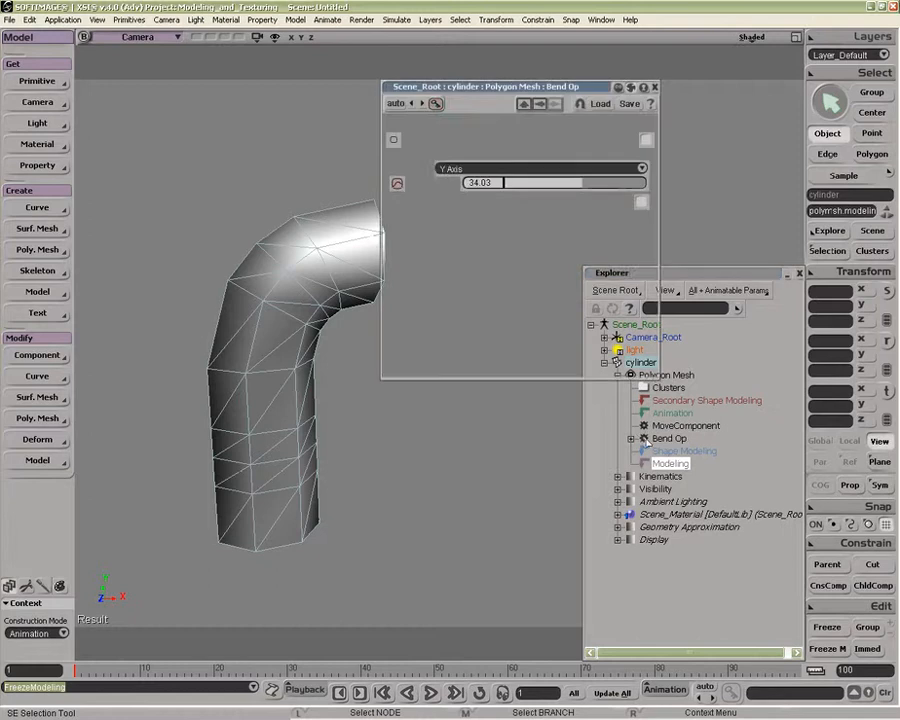
pyautogui.moveTo(84, 668); pyautogui.dragTo(147, 668)
pyautogui.click(654, 87)
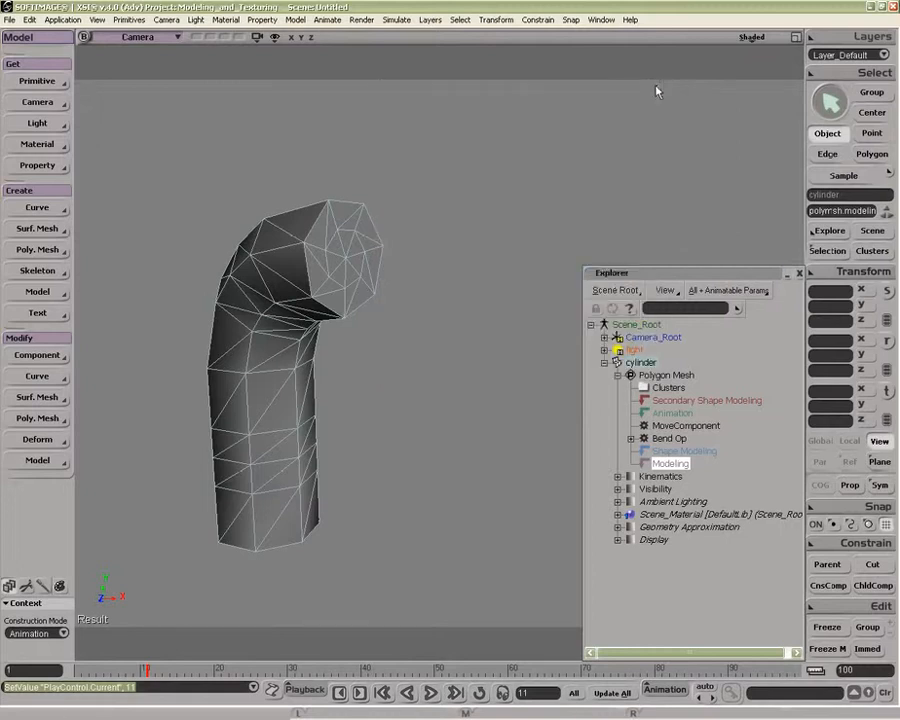
# Step: Dice the front polygons of the cylinder's shaft just below the bend, using style XZ with one slice in X and Z
pyautogui.click(290, 374)
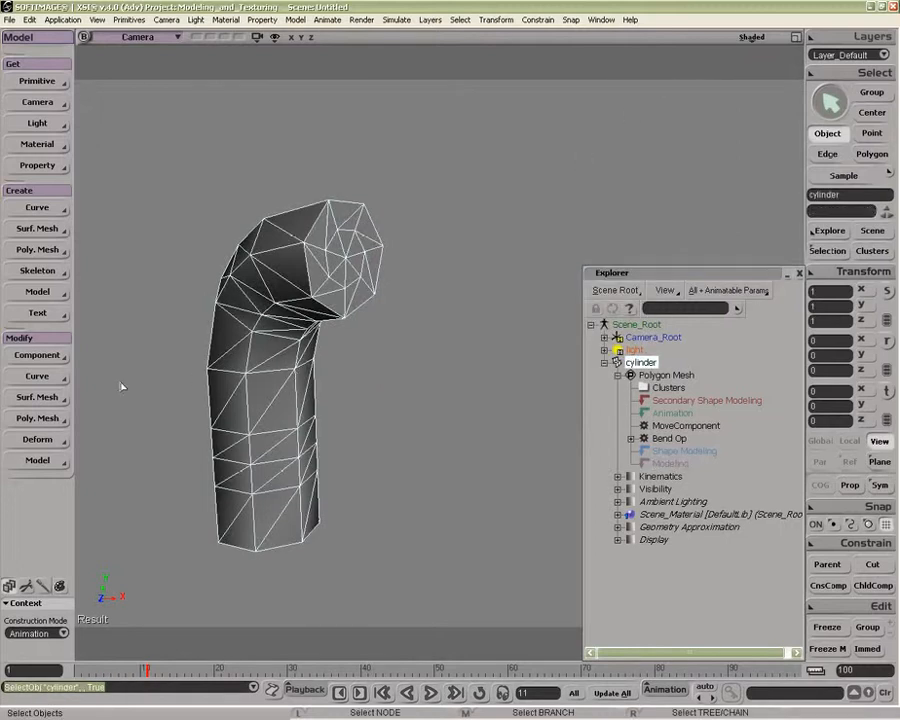
pyautogui.click(52, 420)
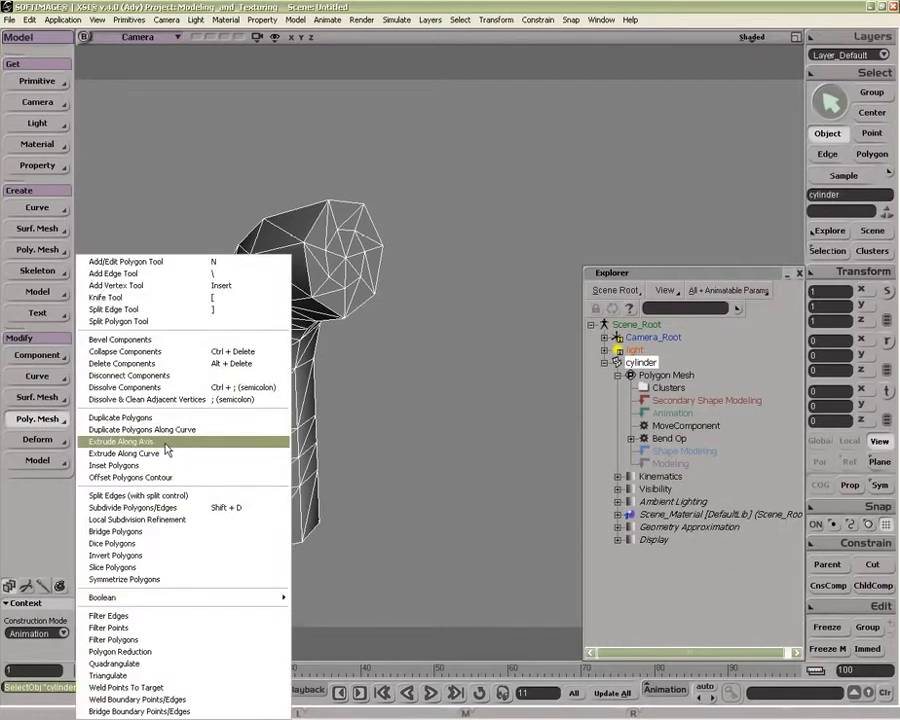
pyautogui.click(377, 443)
pyautogui.press('s')
pyautogui.press('z')
pyautogui.moveTo(370, 428); pyautogui.dragTo(443, 433)
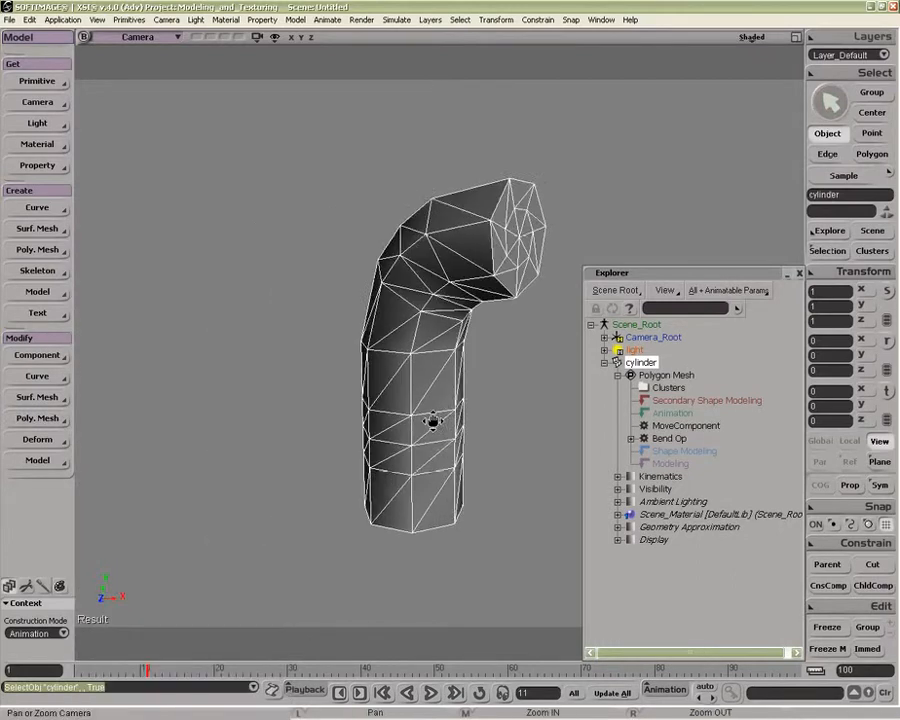
pyautogui.press('u')
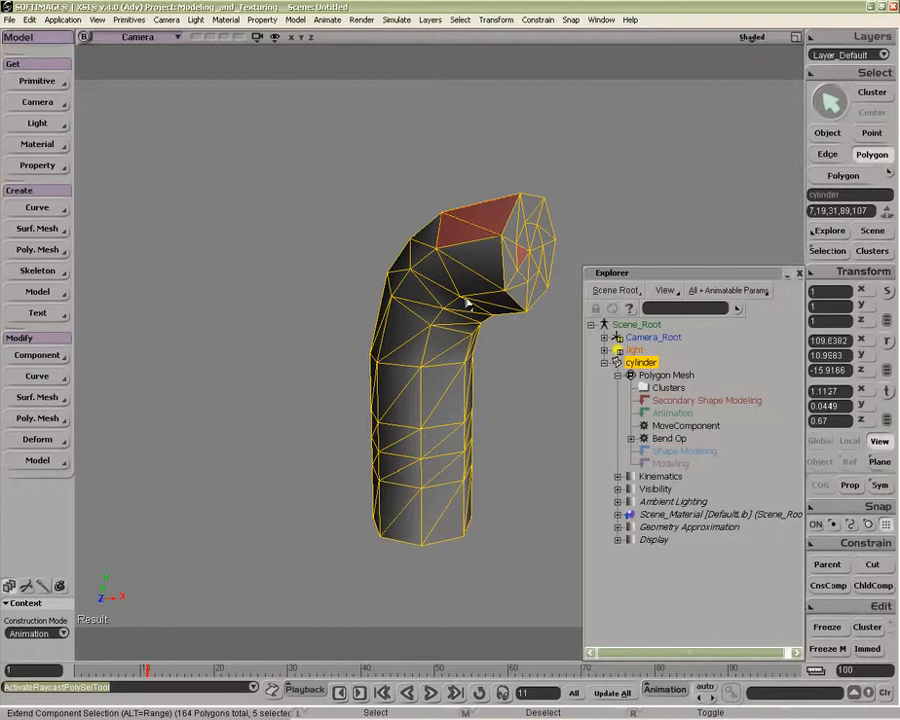
pyautogui.click(445, 390)
pyautogui.moveTo(410, 381)
pyautogui.keyDown('shift'); pyautogui.mouseDown()
pyautogui.moveTo(392, 410)
pyautogui.moveTo(426, 354)
pyautogui.moveTo(404, 332)
pyautogui.moveTo(338, 417)
pyautogui.mouseUp(); pyautogui.keyUp('shift')
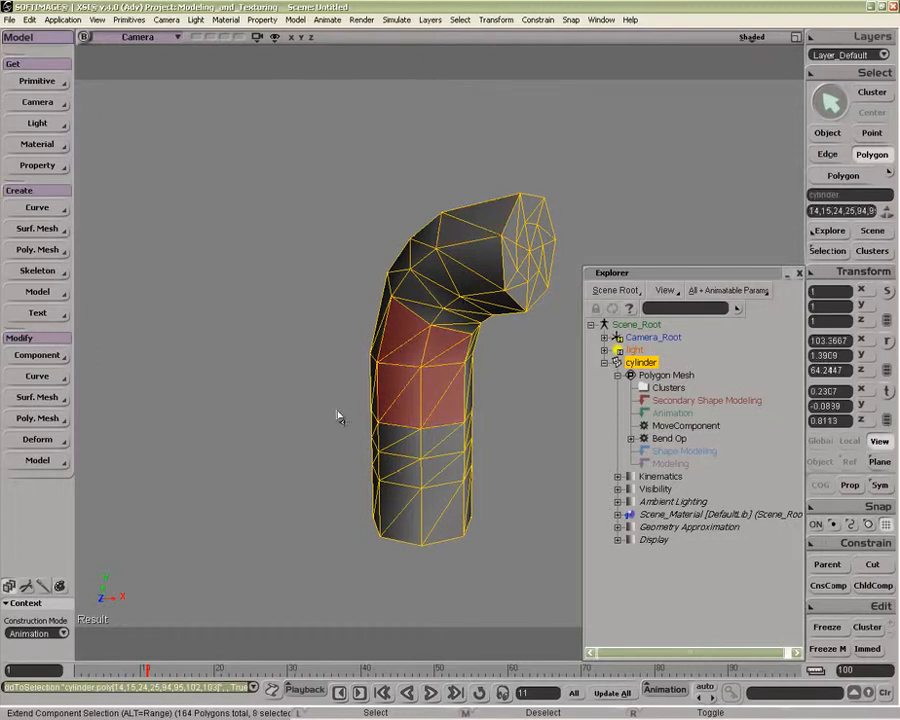
pyautogui.click(38, 418)
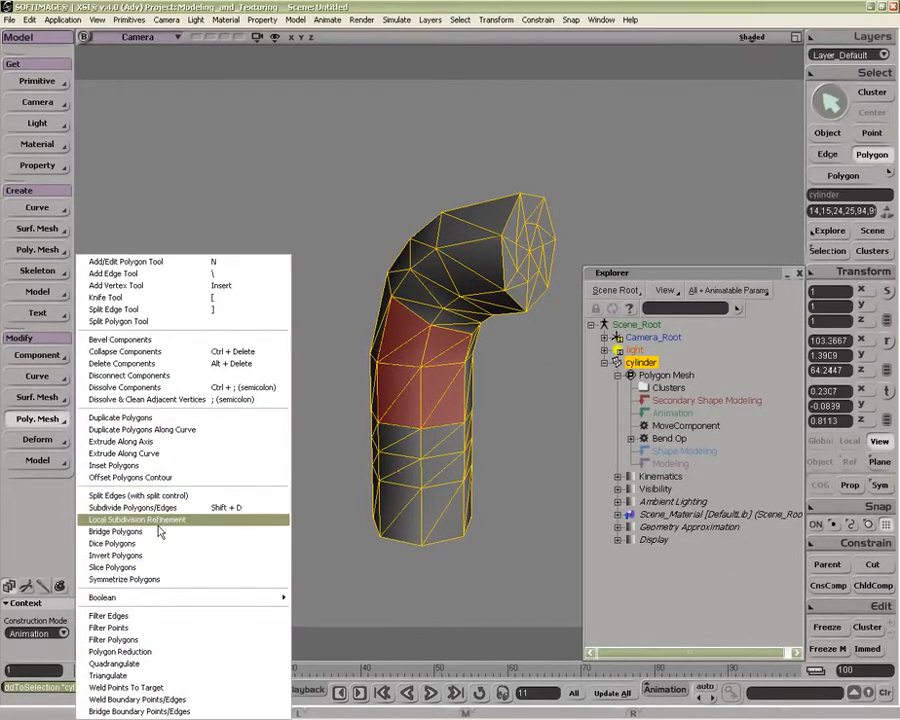
pyautogui.click(148, 546)
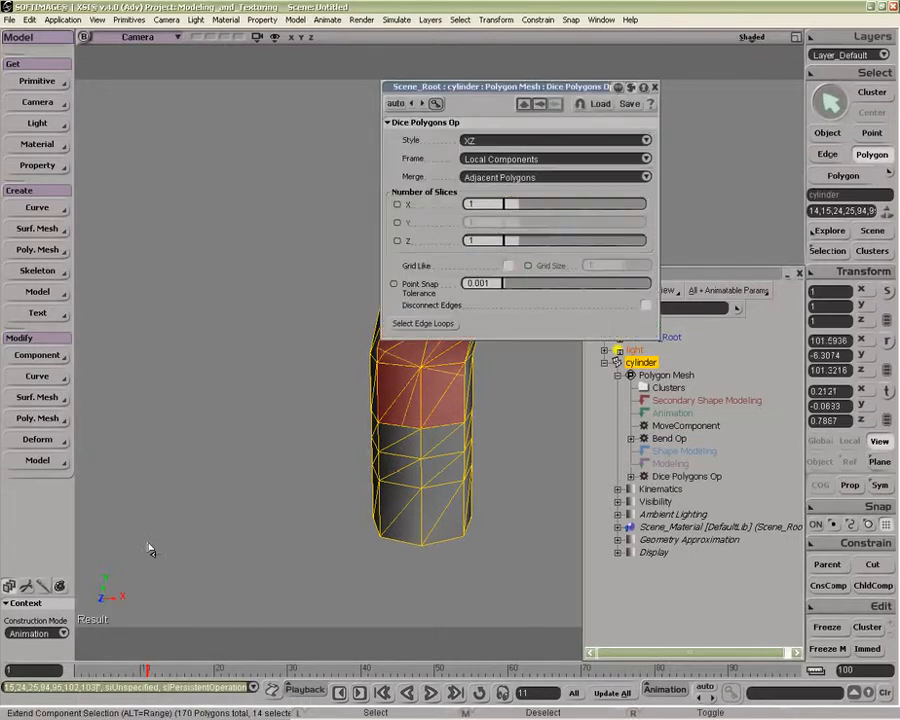
pyautogui.moveTo(485, 87); pyautogui.dragTo(199, 84)
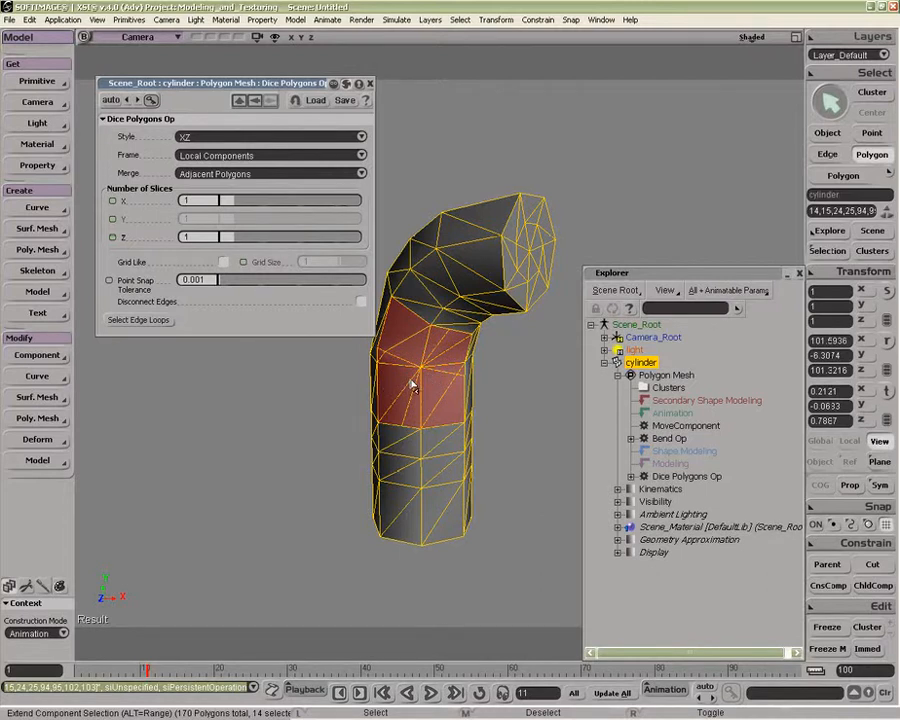
# Step: Dice the whole cylinder object in style XYZ with one slice per axis
pyautogui.press('space')
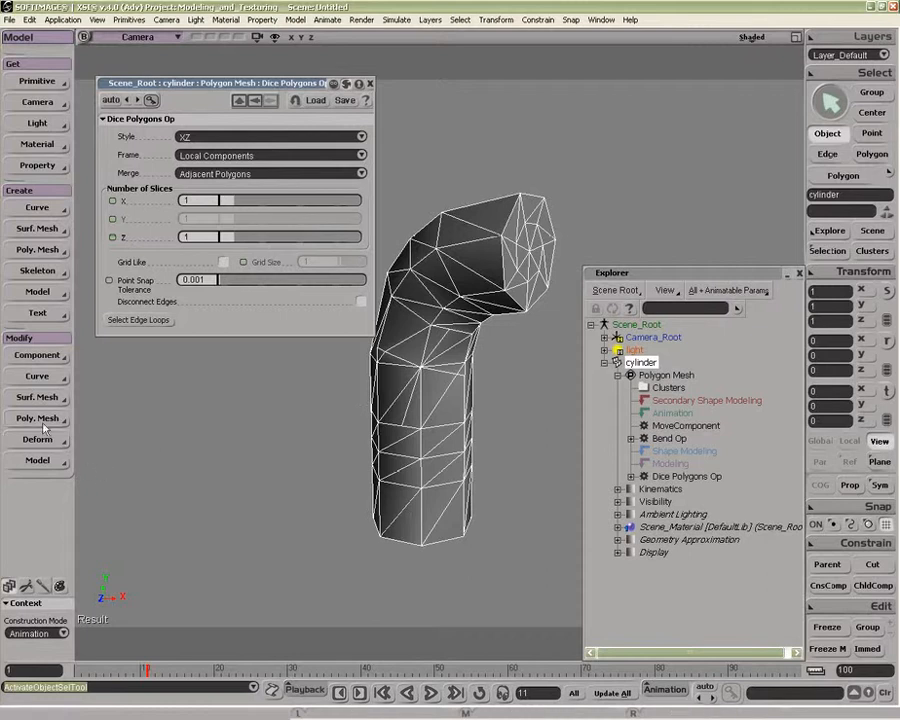
pyautogui.click(40, 418)
pyautogui.click(154, 542)
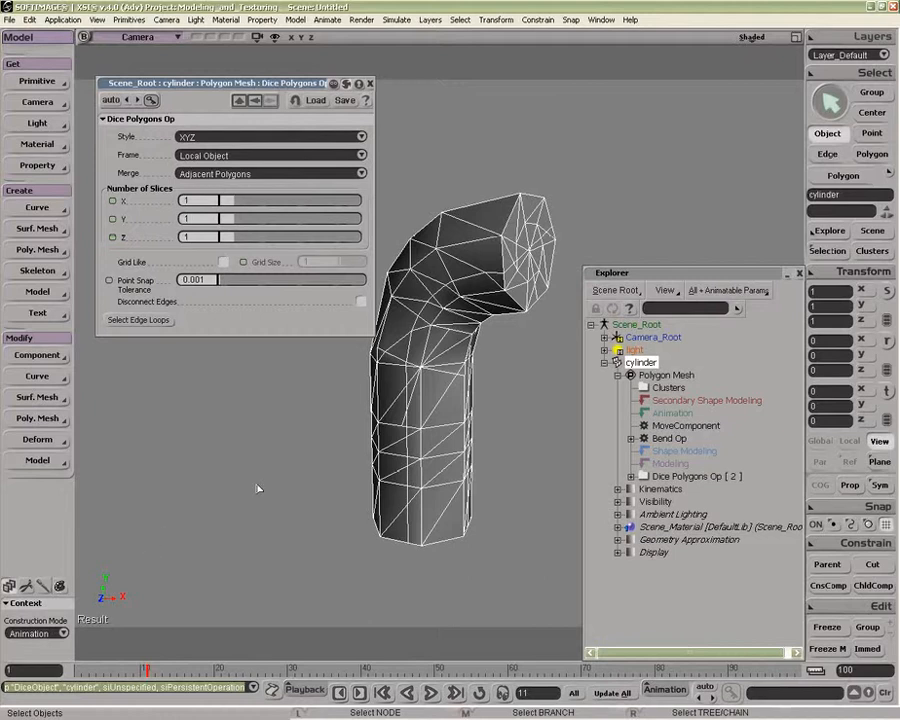
# Step: Try extruding the selected polygons below the bend along their axis, and undo the extrusion
pyautogui.press('e')
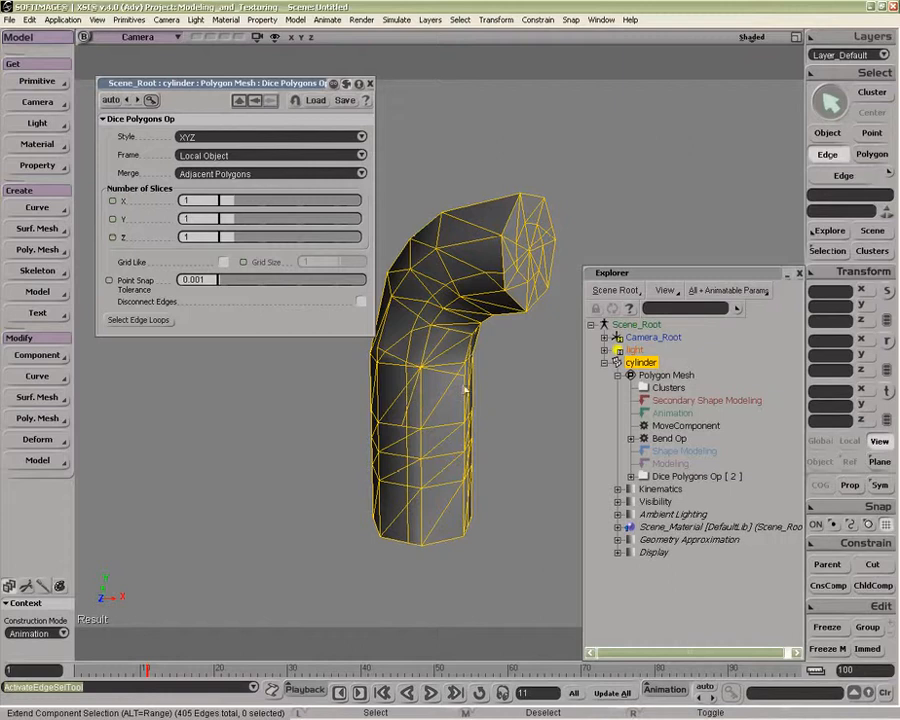
pyautogui.press('y')
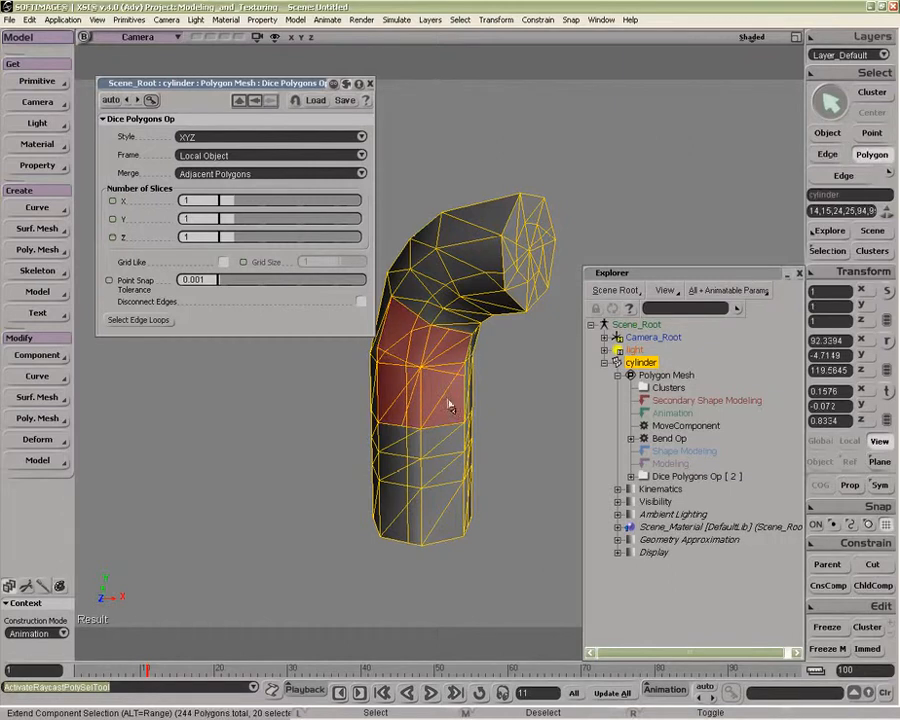
pyautogui.click(40, 419)
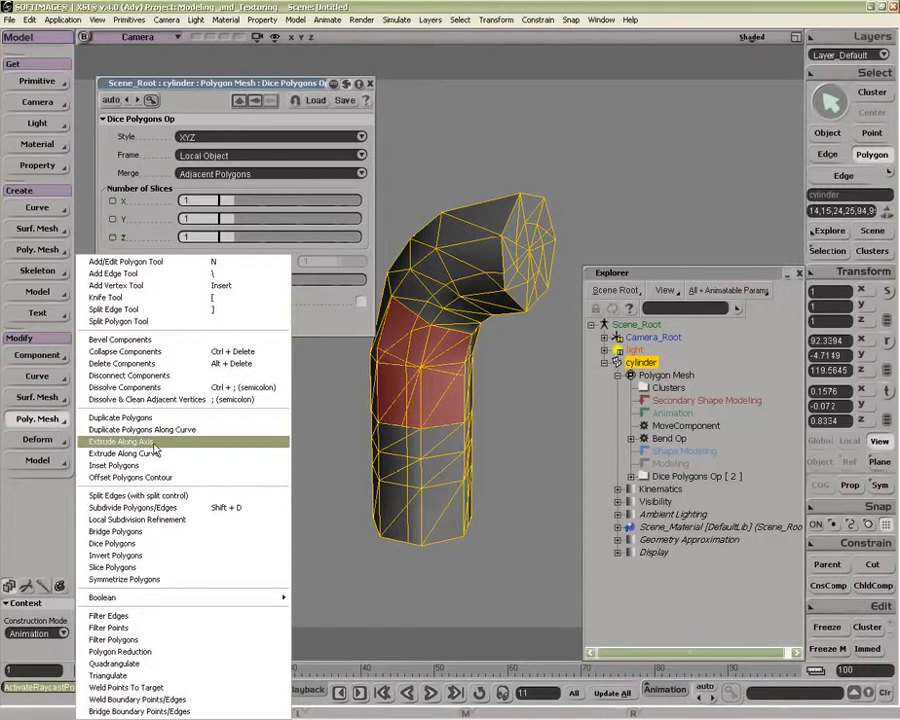
pyautogui.click(154, 444)
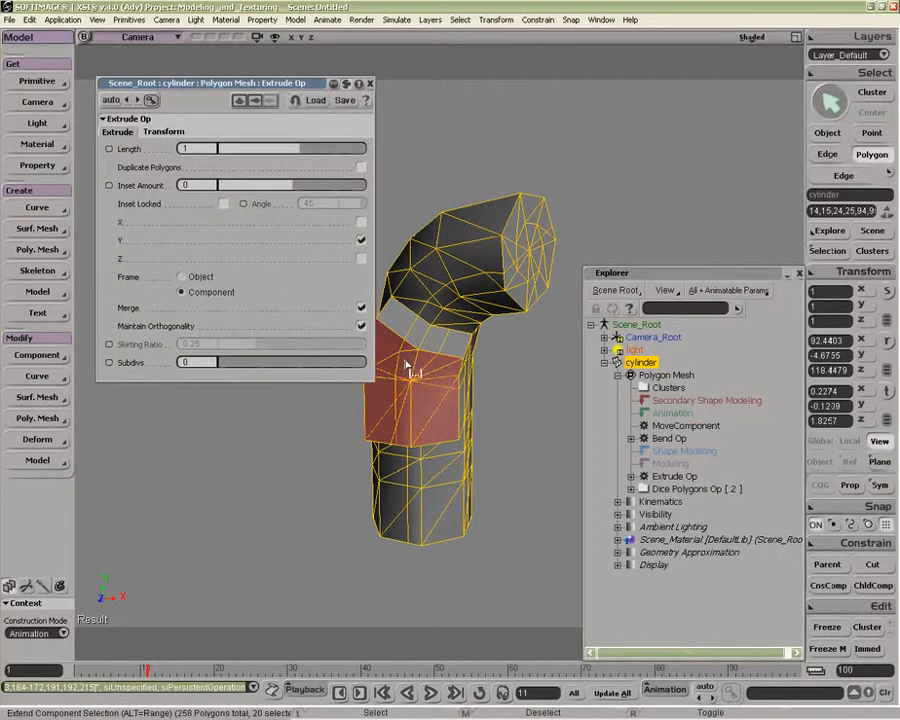
pyautogui.hotkey('ctrl', 'z')
pyautogui.press('space')
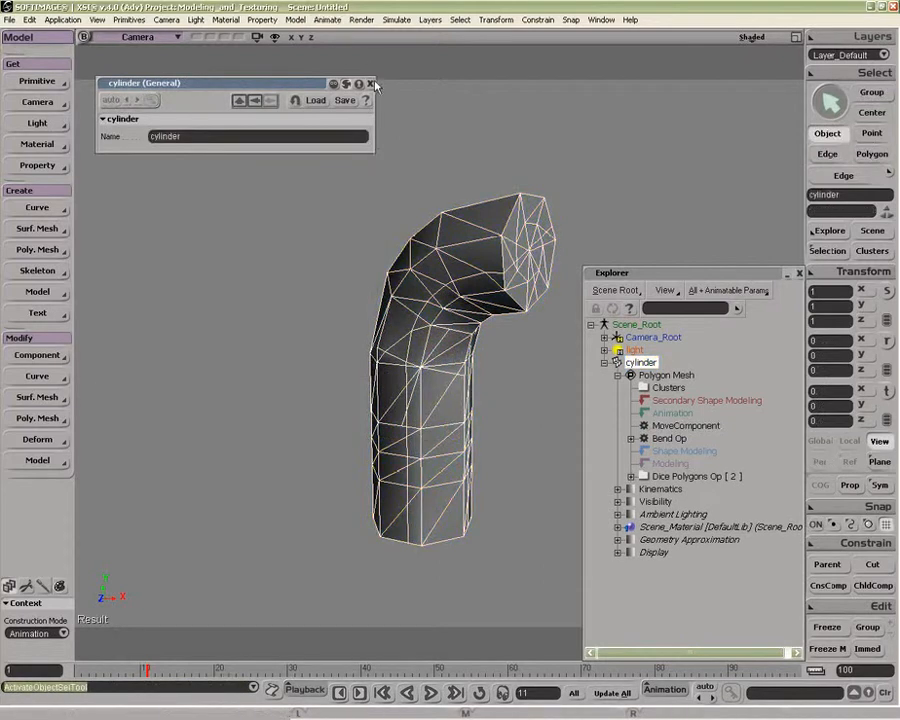
pyautogui.click(370, 84)
# Step: Try extruding along an axis with the whole cylinder selected by picking polygons on its shaft, and undo the extrusion
pyautogui.click(38, 418)
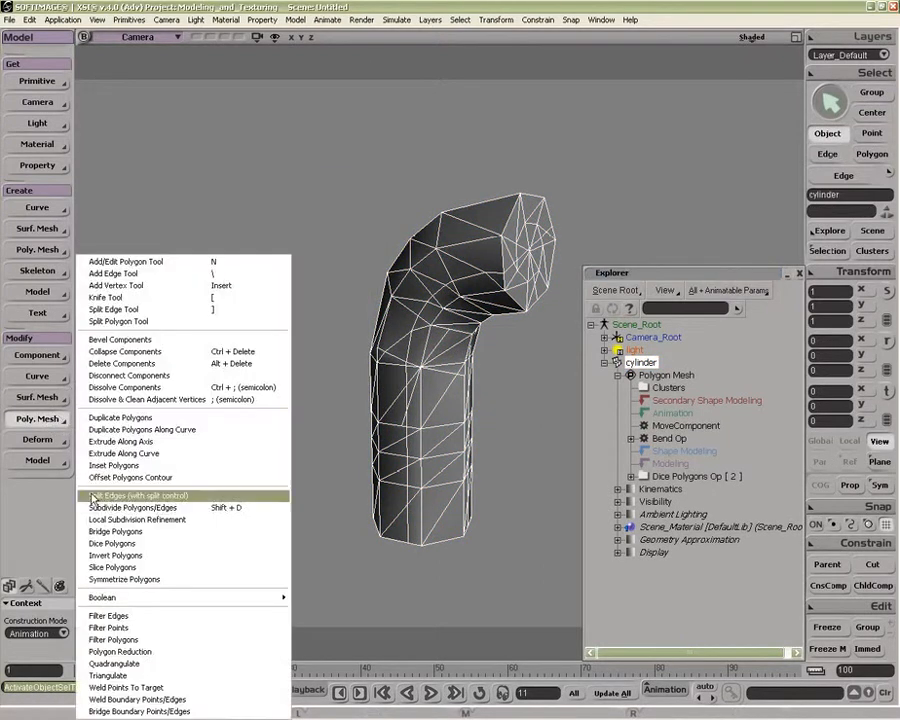
pyautogui.click(131, 443)
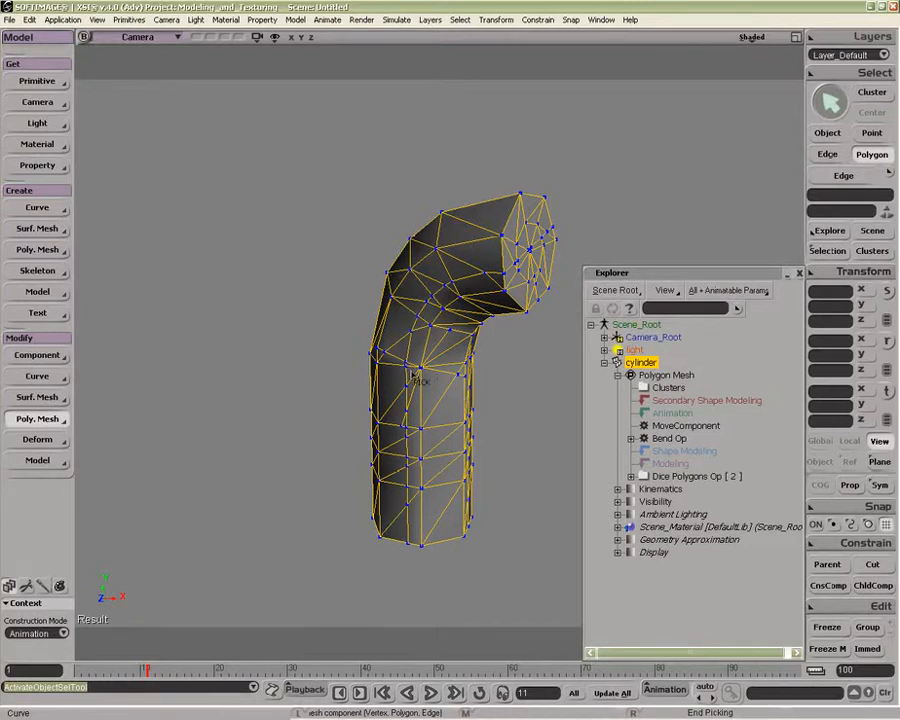
pyautogui.click(459, 428)
pyautogui.rightClick(472, 434)
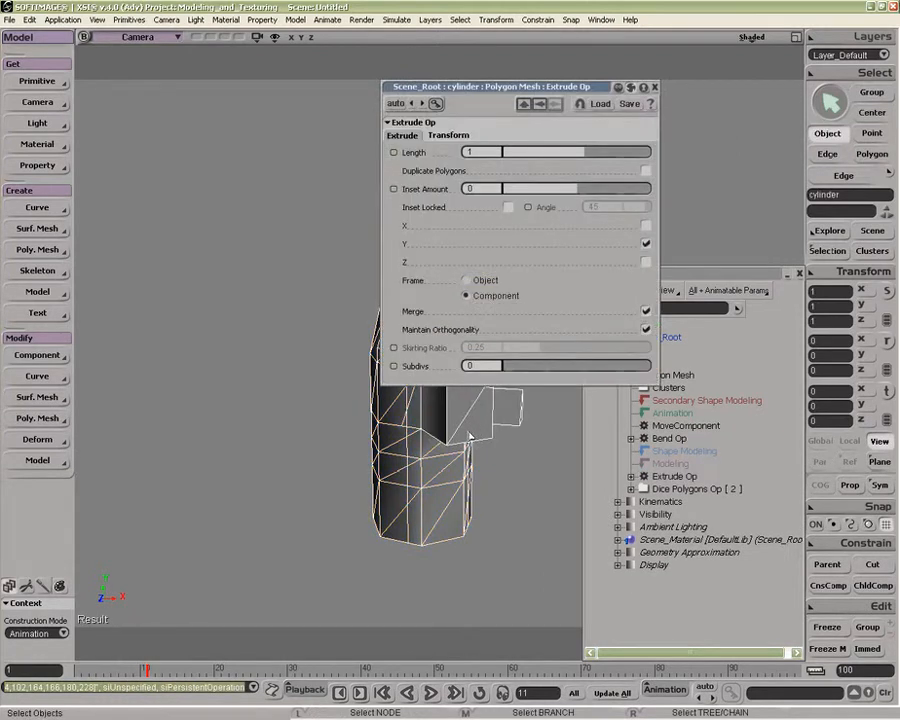
pyautogui.hotkey('ctrl', 'z')
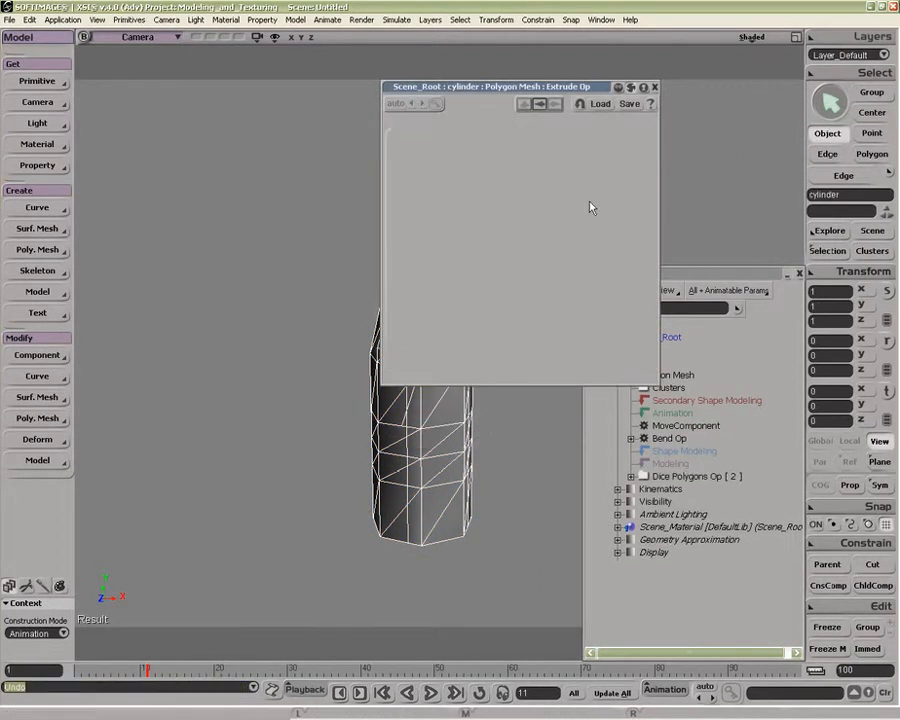
pyautogui.click(655, 87)
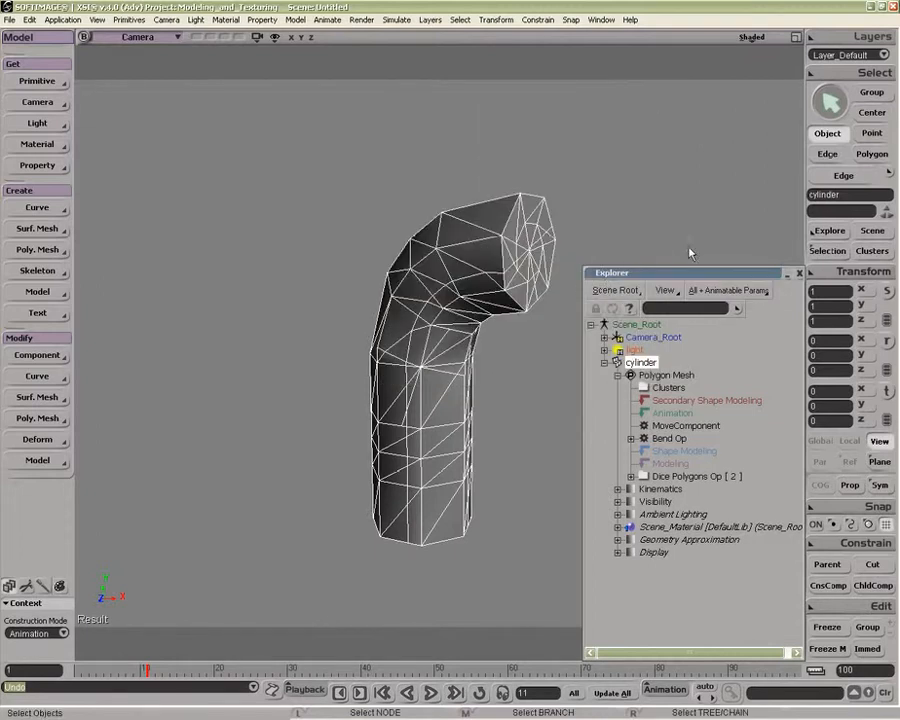
pyautogui.click(872, 154)
pyautogui.click(834, 160)
pyautogui.click(872, 137)
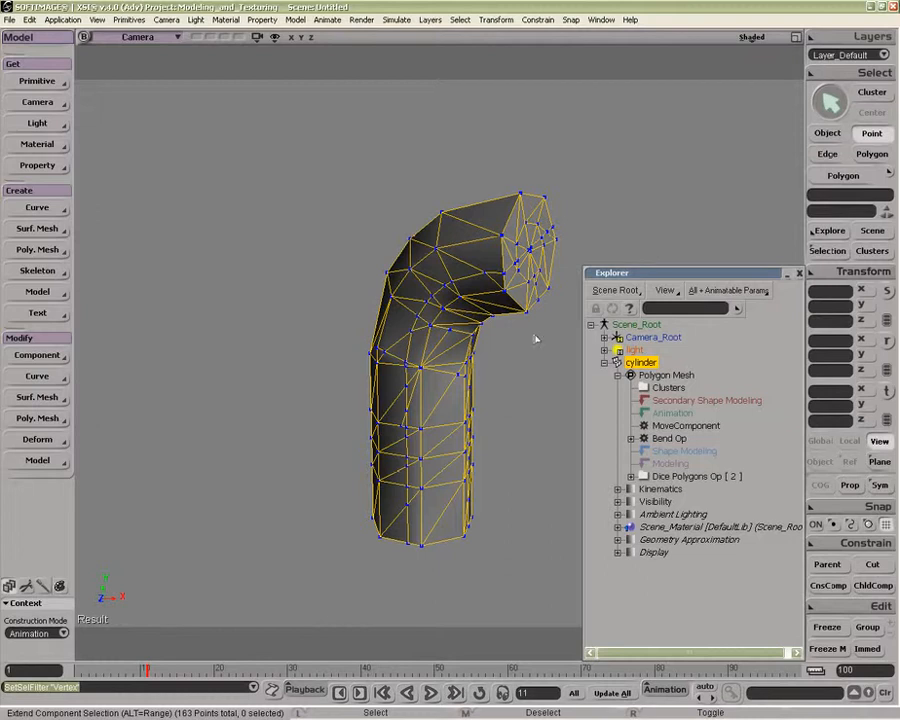
pyautogui.press('space')
pyautogui.click(37, 420)
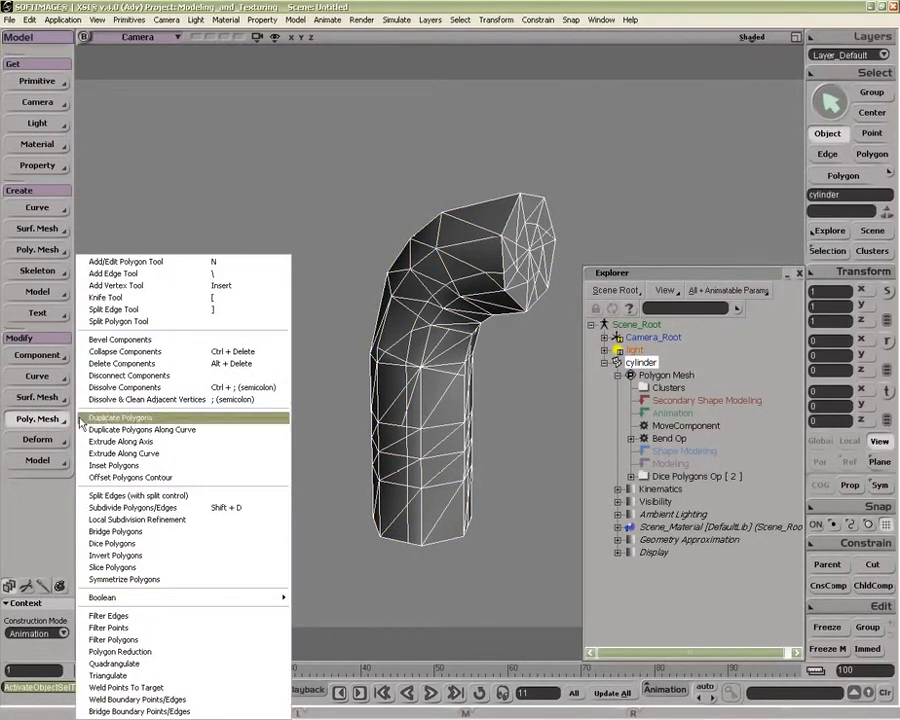
pyautogui.click(322, 412)
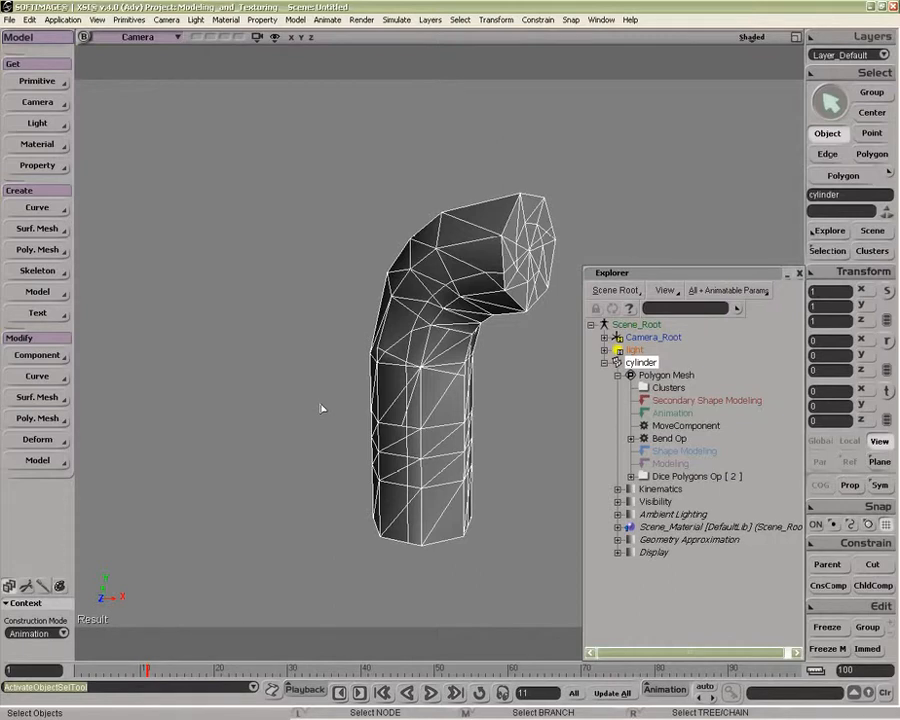
# Step: Extrude the selected polygons below the cylinder's bend along their component Y axis with length 1 and inset 0
pyautogui.press('u')
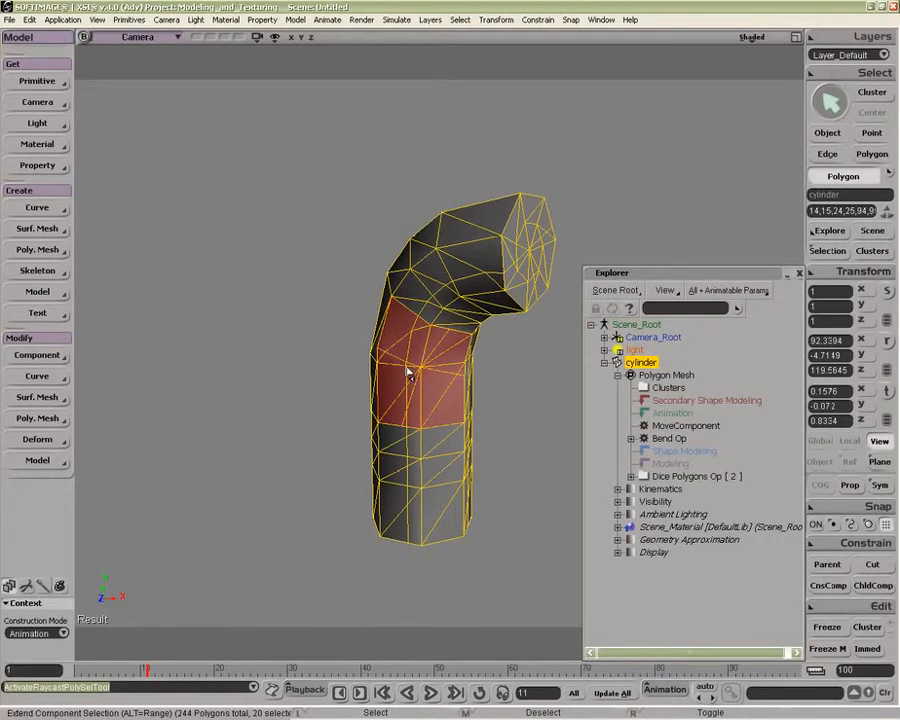
pyautogui.click(37, 418)
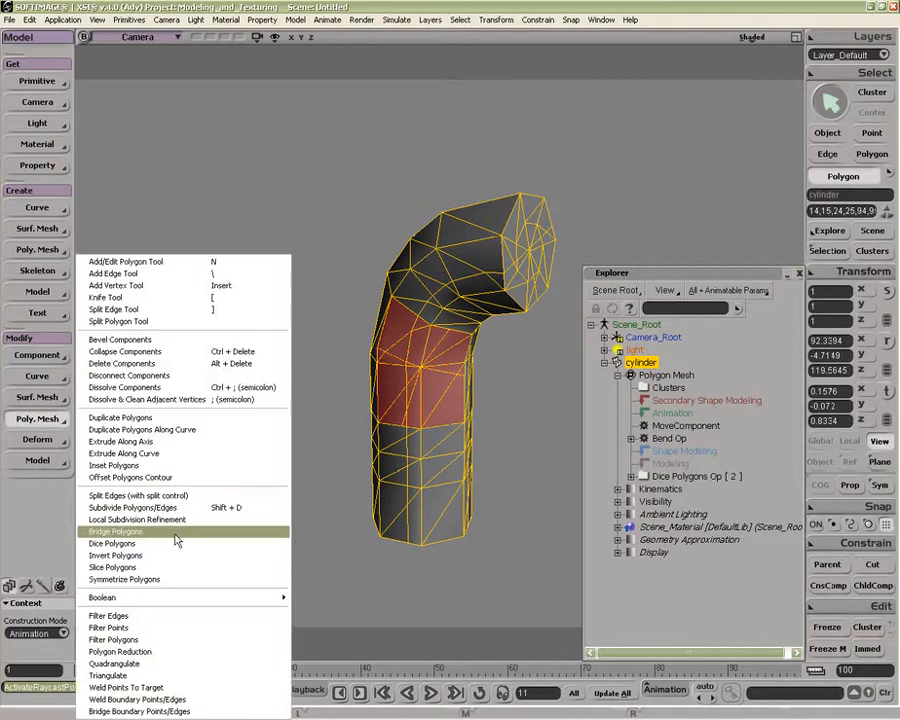
pyautogui.click(176, 441)
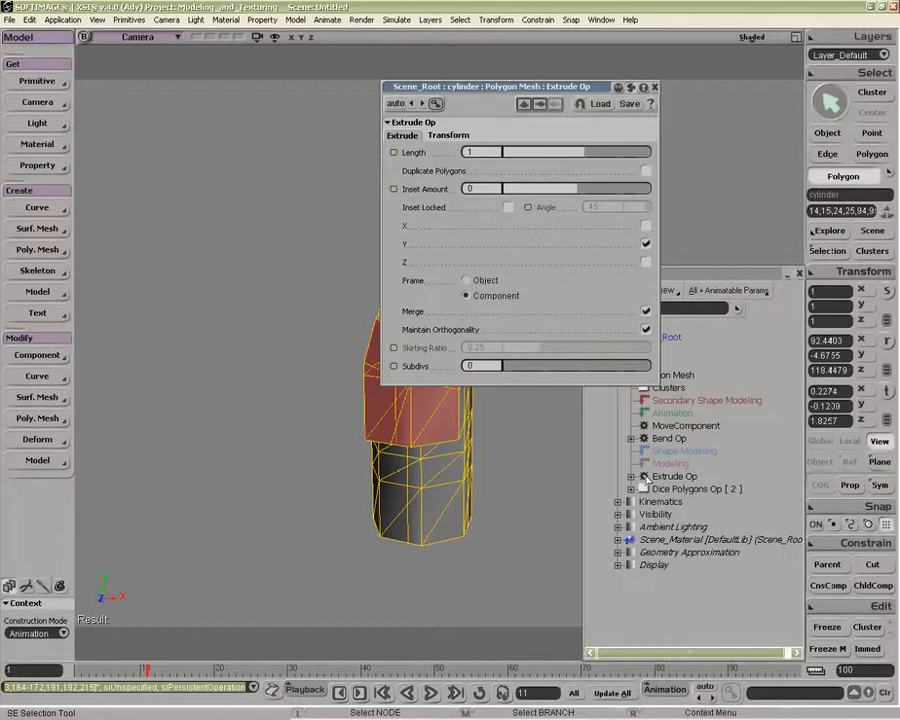
pyautogui.moveTo(585, 87); pyautogui.dragTo(282, 90)
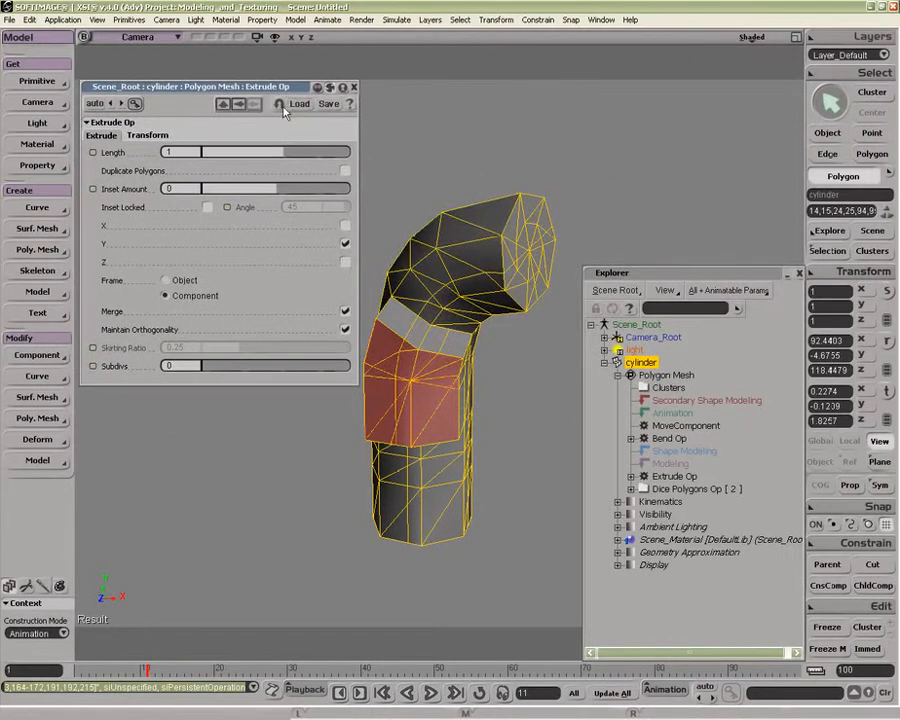
pyautogui.click(352, 87)
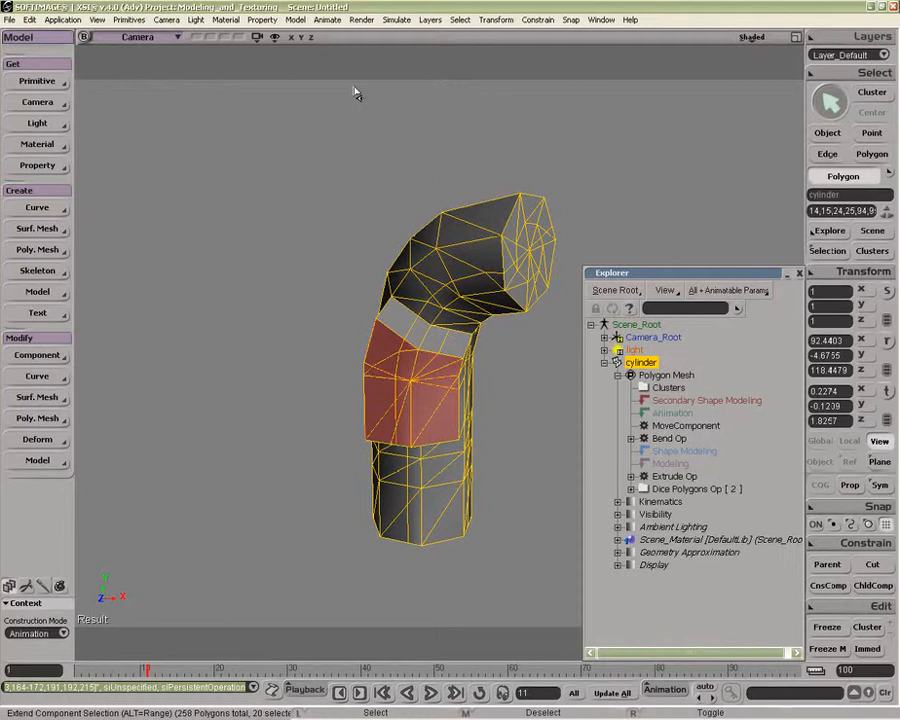
# Step: Create a cluster from the points on the cylinder's lower shaft and show it under the mesh's clusters
pyautogui.press('space')
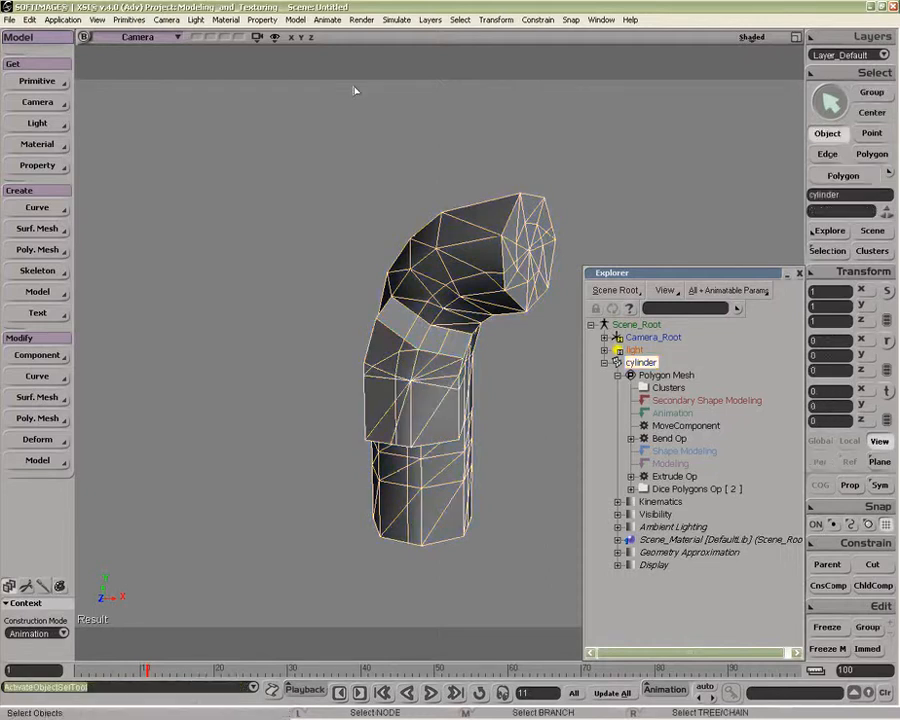
pyautogui.press('t')
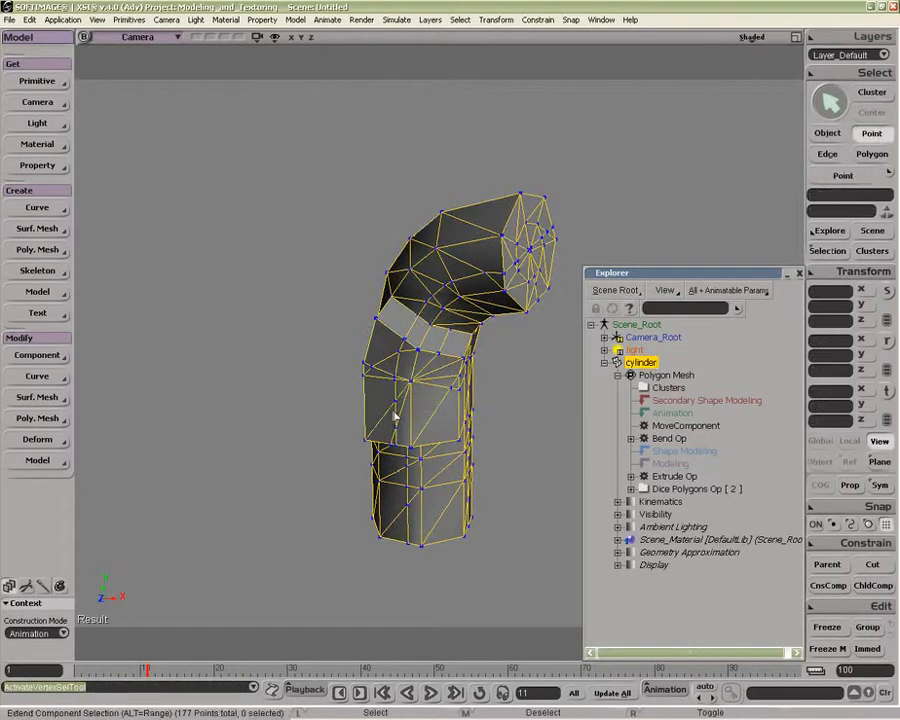
pyautogui.moveTo(321, 402); pyautogui.dragTo(576, 607)
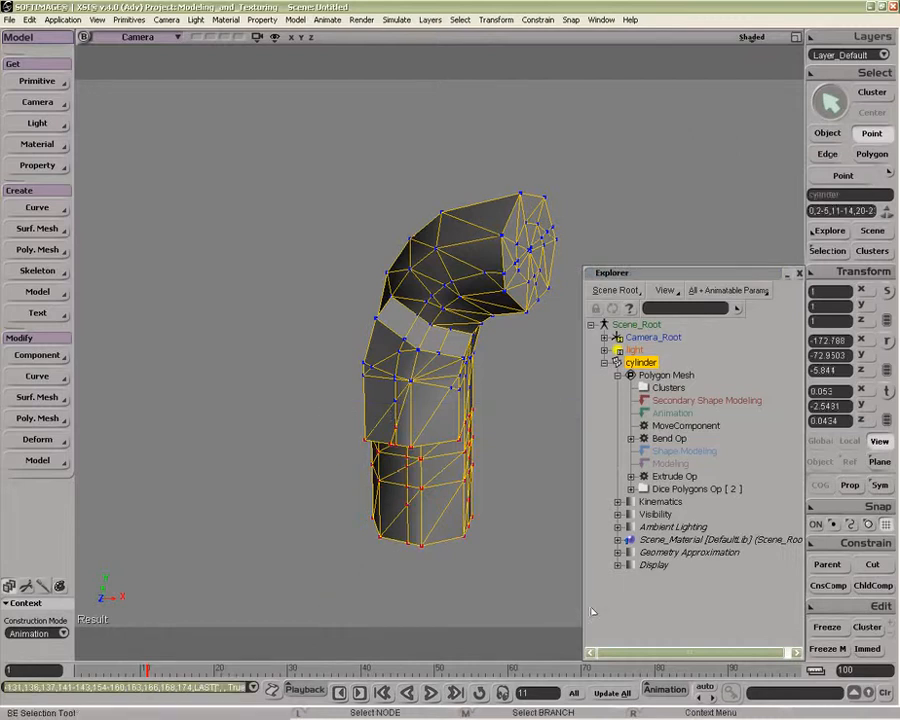
pyautogui.click(858, 627)
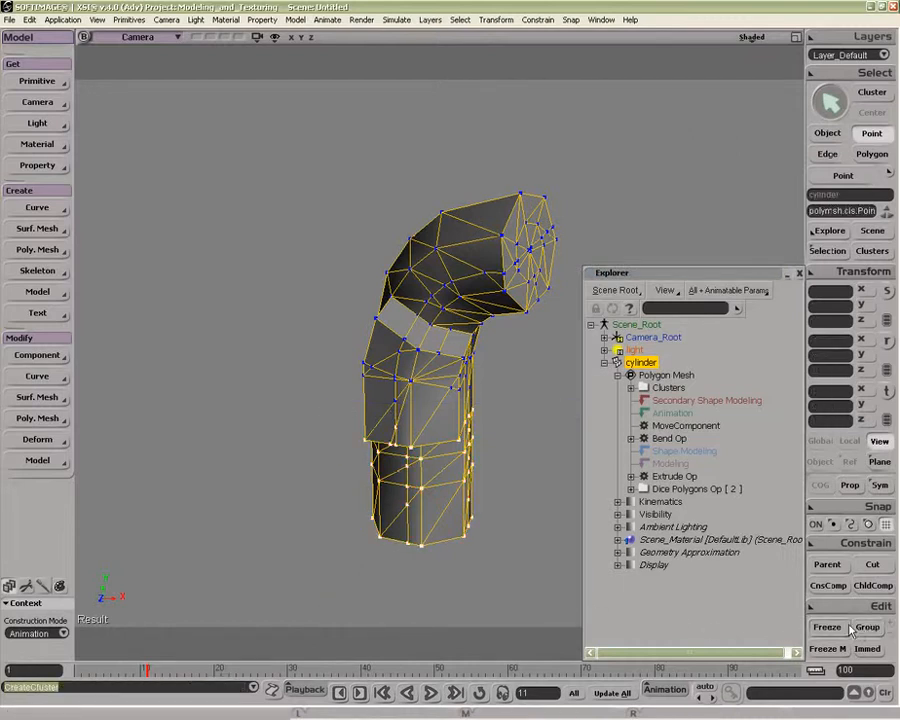
pyautogui.click(631, 387)
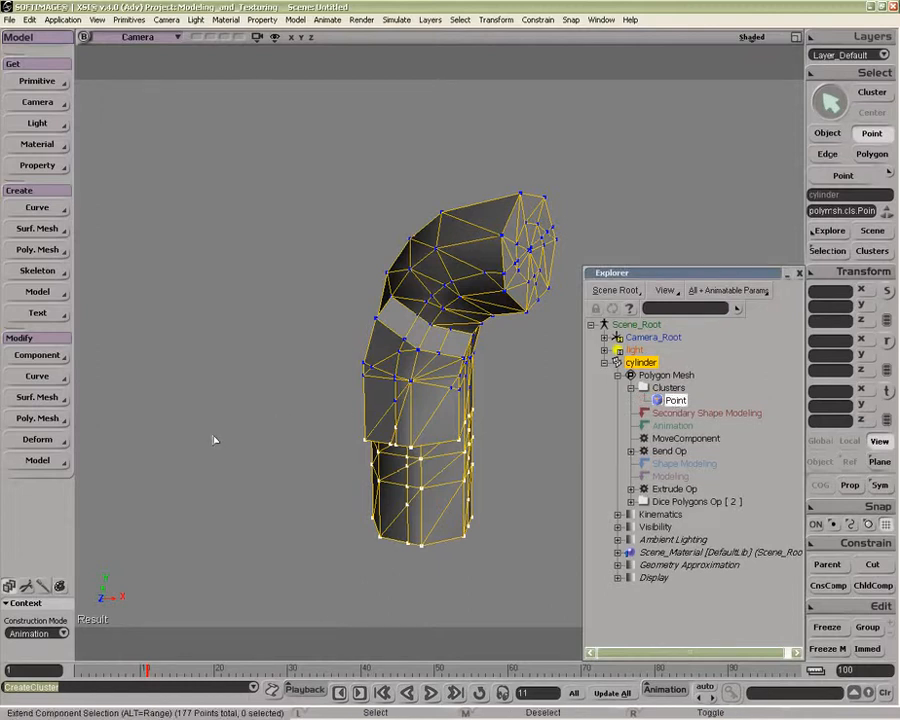
# Step: Extrude the point cluster along its component Y axis with length 1, and list the extrude operators under the cluster and the mesh
pyautogui.hotkey('ctrl', 'z')
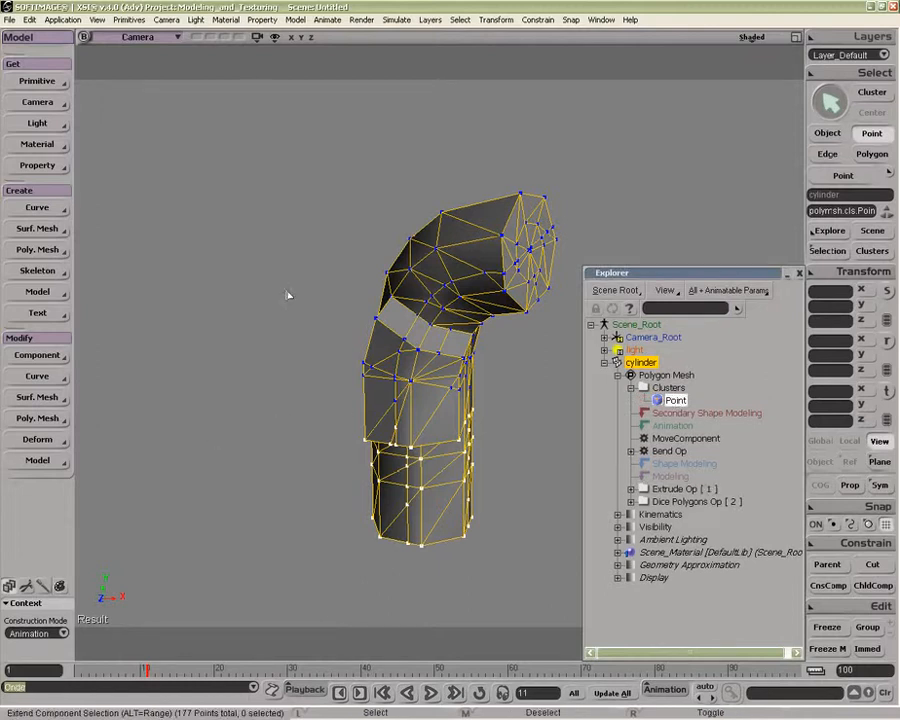
pyautogui.click(47, 421)
pyautogui.click(172, 327)
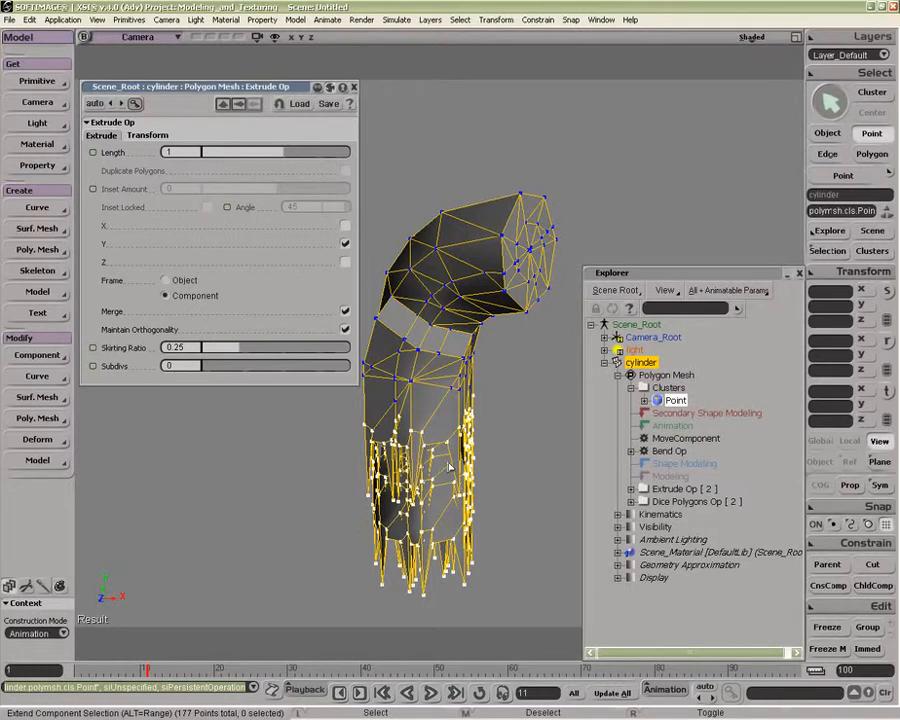
pyautogui.click(644, 400)
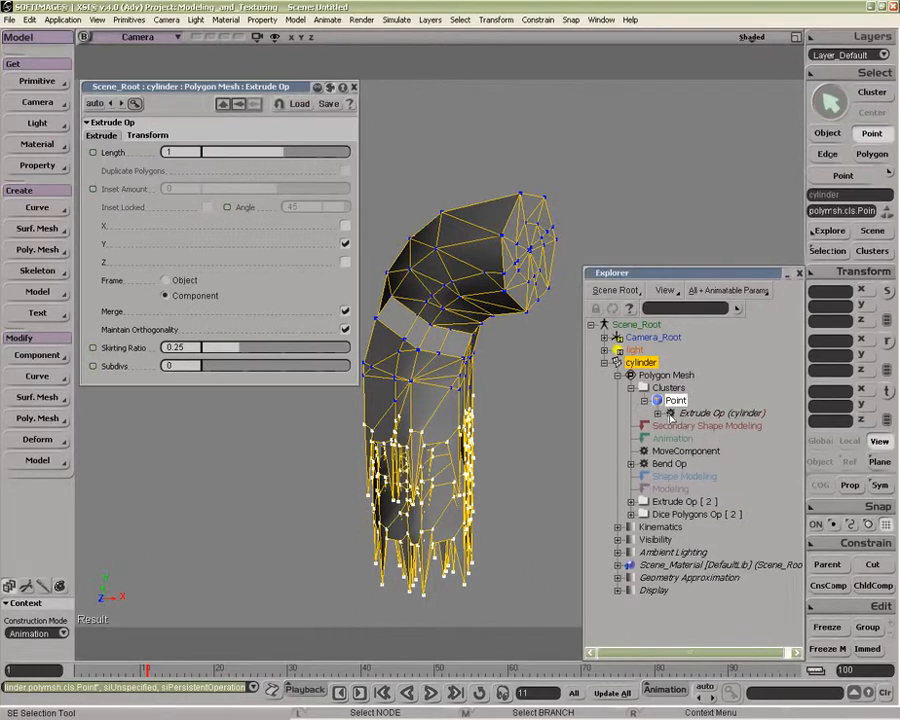
pyautogui.click(631, 501)
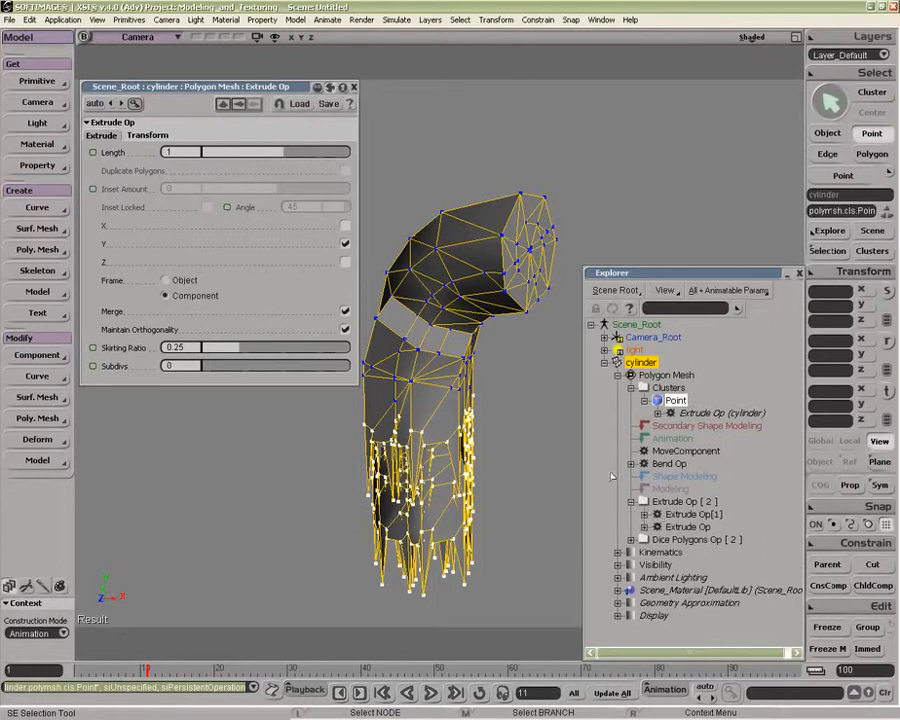
# Step: Delete the point cluster together with its dependent extrusion, and return to object selection
pyautogui.click(353, 87)
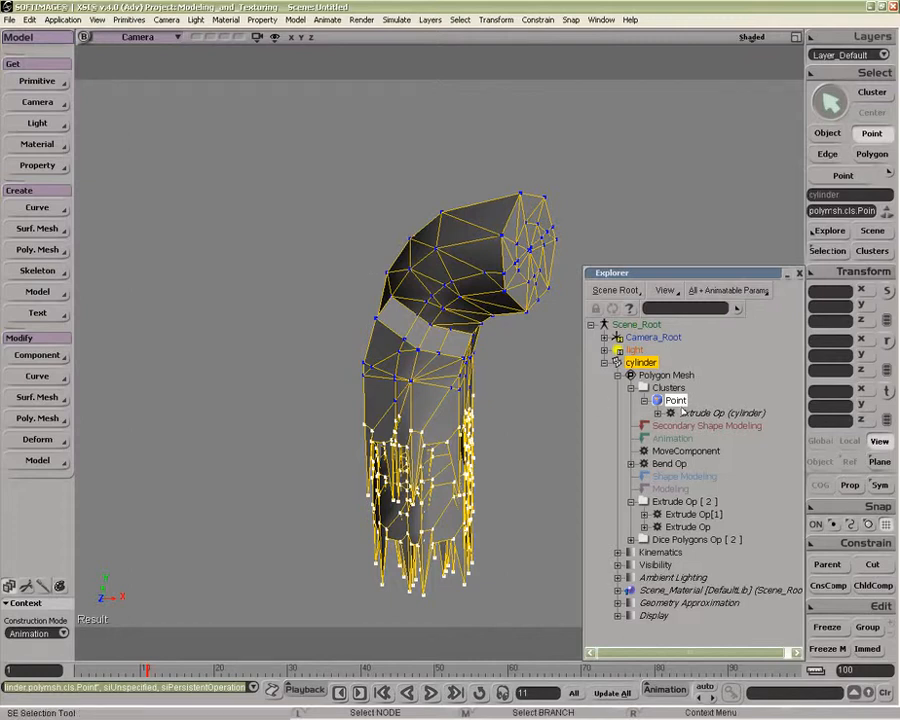
pyautogui.press('Delete')
pyautogui.press('space')
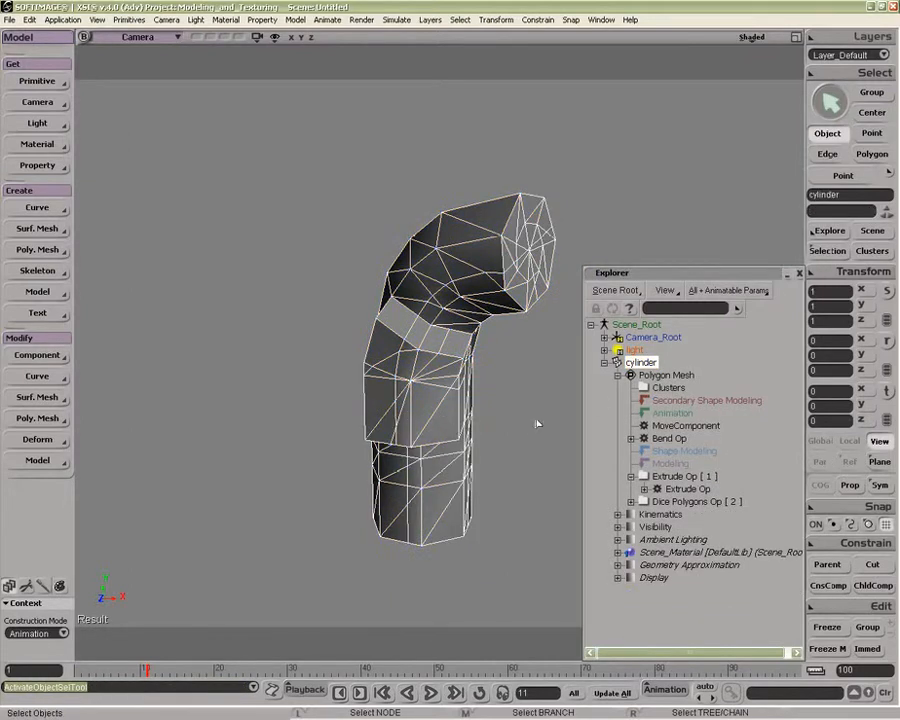
# Step: Bulge only the points of the cylinder's lower shaft along the Y axis with an amplitude of 0.235
pyautogui.press('o')
pyautogui.moveTo(448, 438); pyautogui.dragTo(361, 443)
pyautogui.press('t')
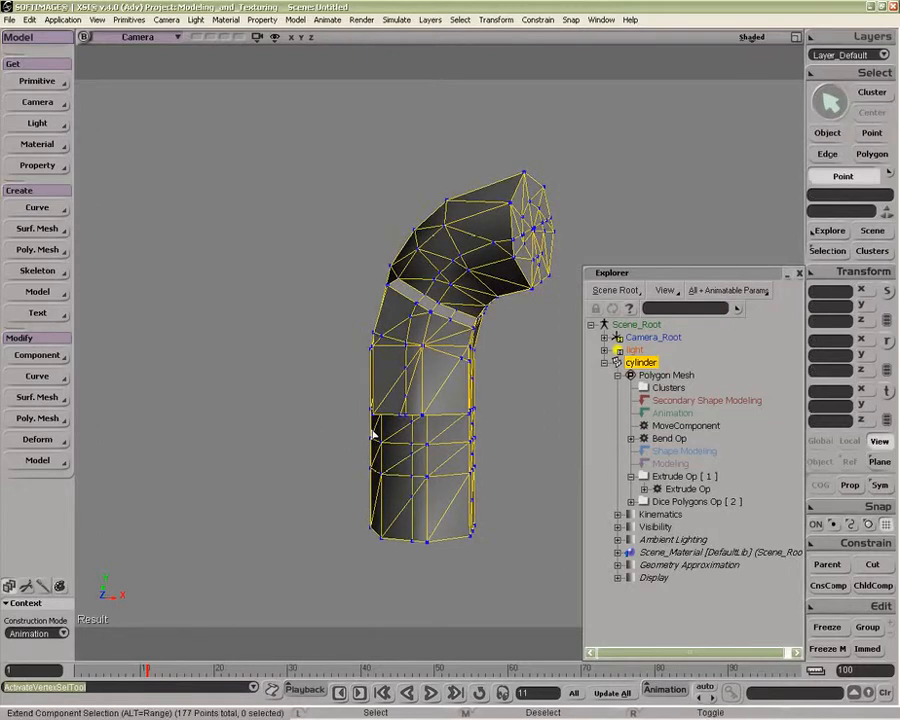
pyautogui.moveTo(338, 385); pyautogui.dragTo(495, 558)
pyautogui.click(38, 439)
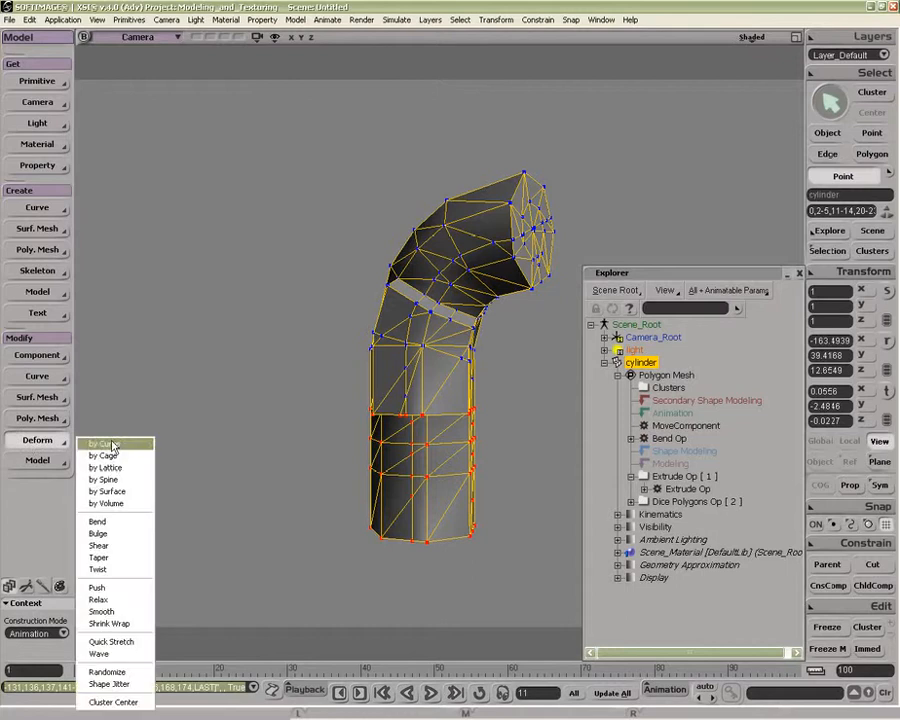
pyautogui.click(129, 533)
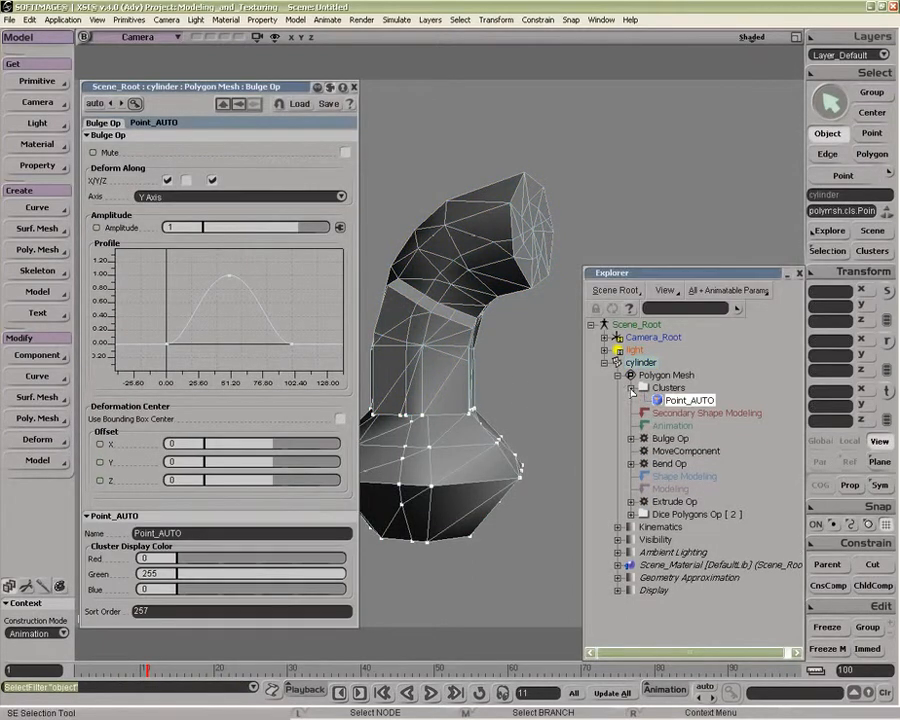
pyautogui.moveTo(285, 229)
pyautogui.mouseDown()
pyautogui.moveTo(258, 236)
pyautogui.moveTo(300, 238)
pyautogui.moveTo(251, 244)
pyautogui.moveTo(300, 240)
pyautogui.moveTo(270, 240)
pyautogui.mouseUp()
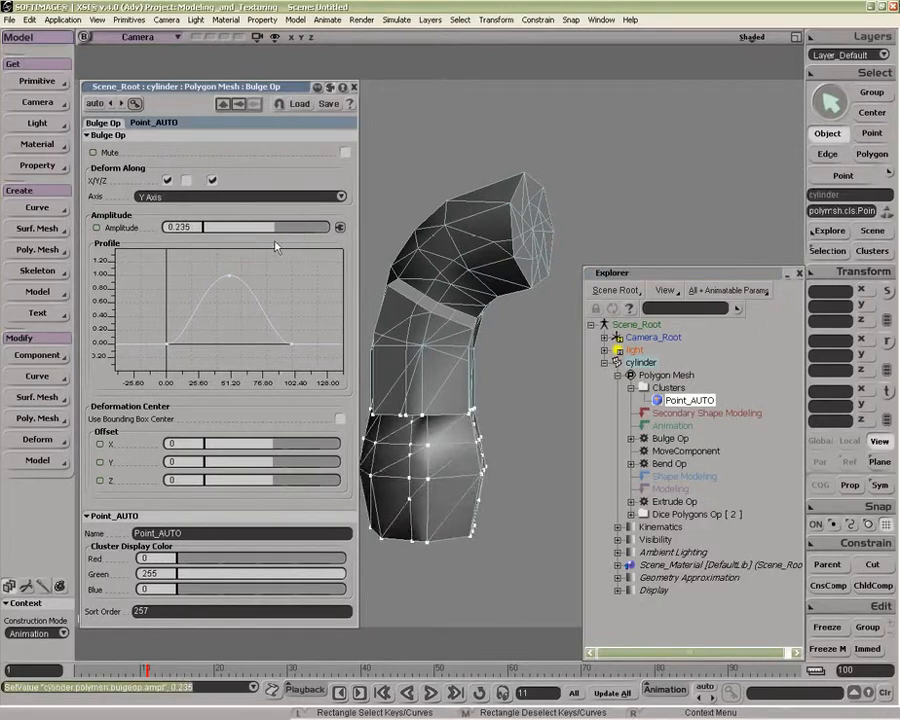
pyautogui.click(353, 87)
# Step: Apply a second bulge to the whole cylinder object along the Y axis with an amplitude of 1.285
pyautogui.click(448, 269)
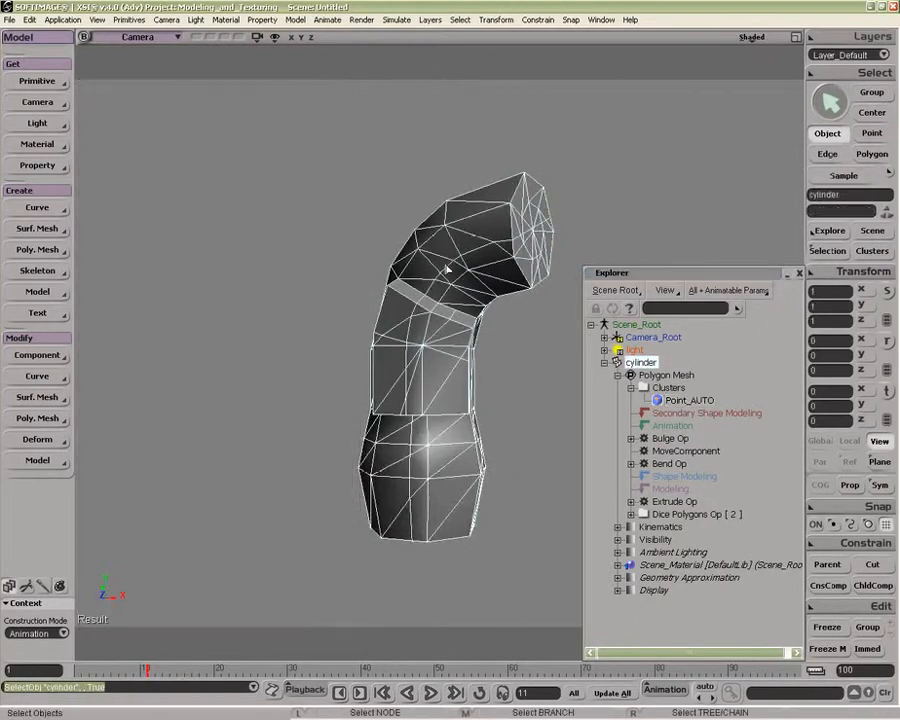
pyautogui.click(52, 442)
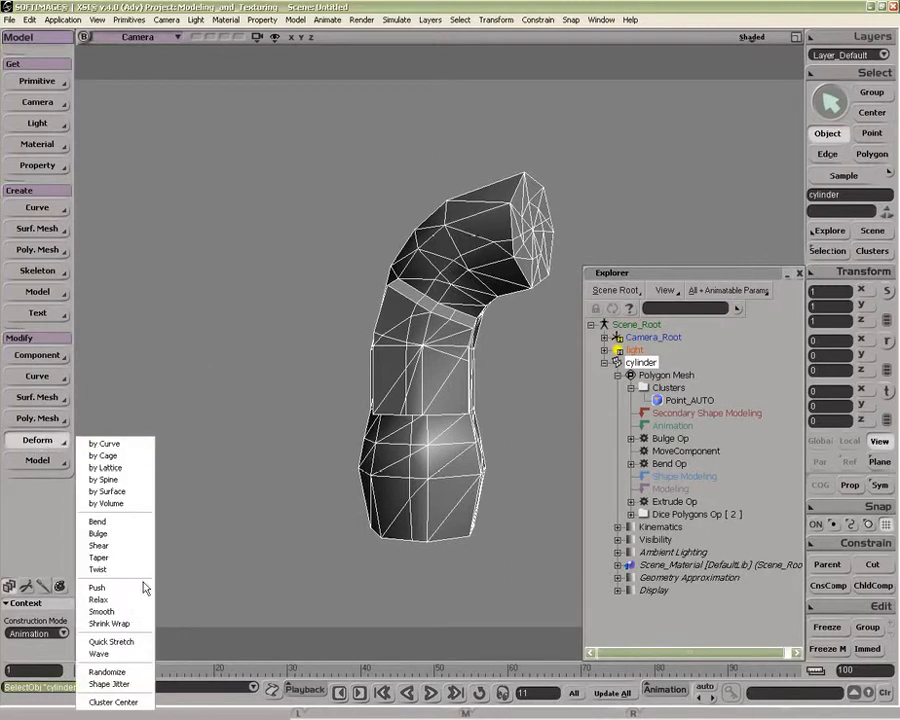
pyautogui.click(112, 533)
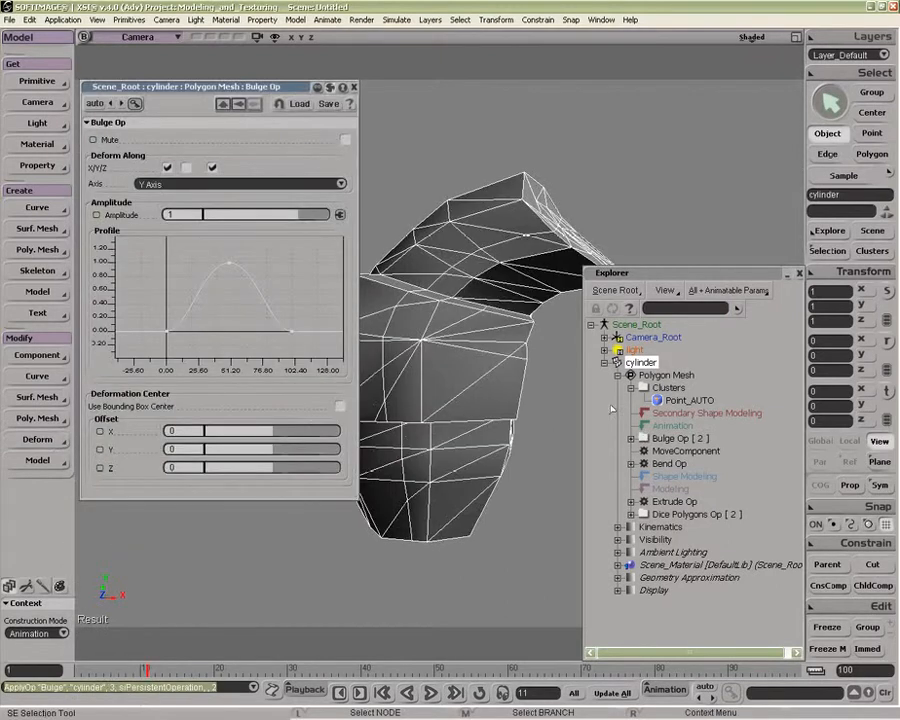
pyautogui.moveTo(273, 214); pyautogui.dragTo(311, 231)
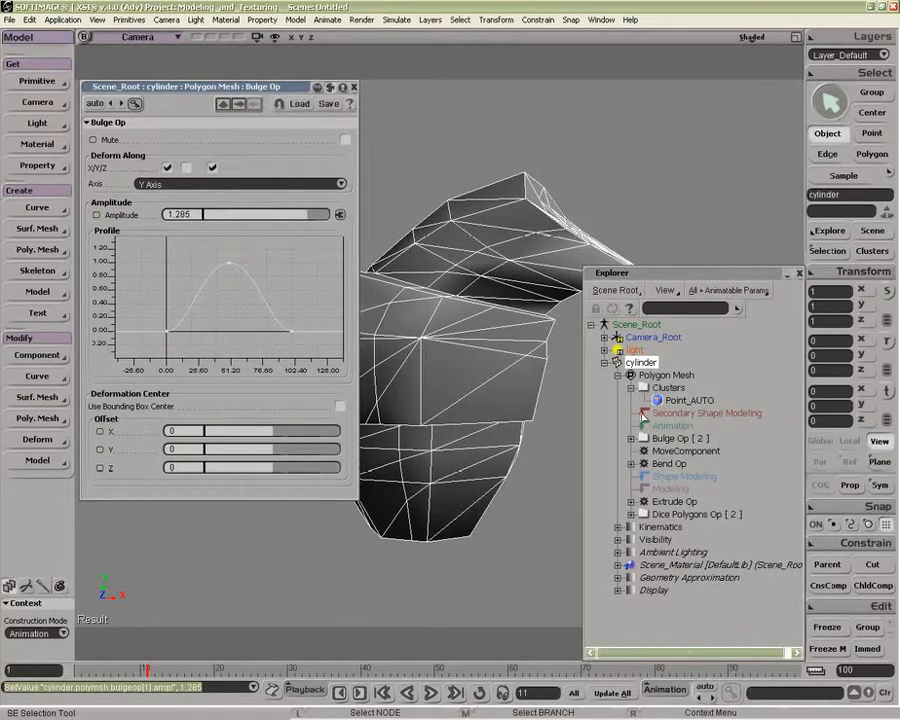
pyautogui.click(353, 87)
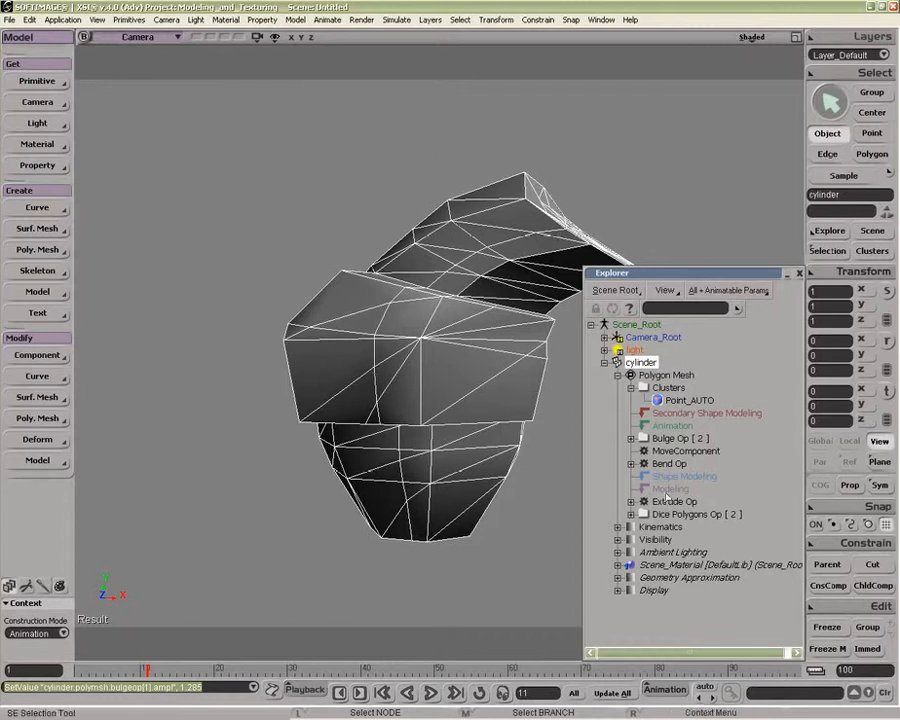
# Step: Freeze the cylinder's entire operator stack and keep the object selected
pyautogui.click(666, 490)
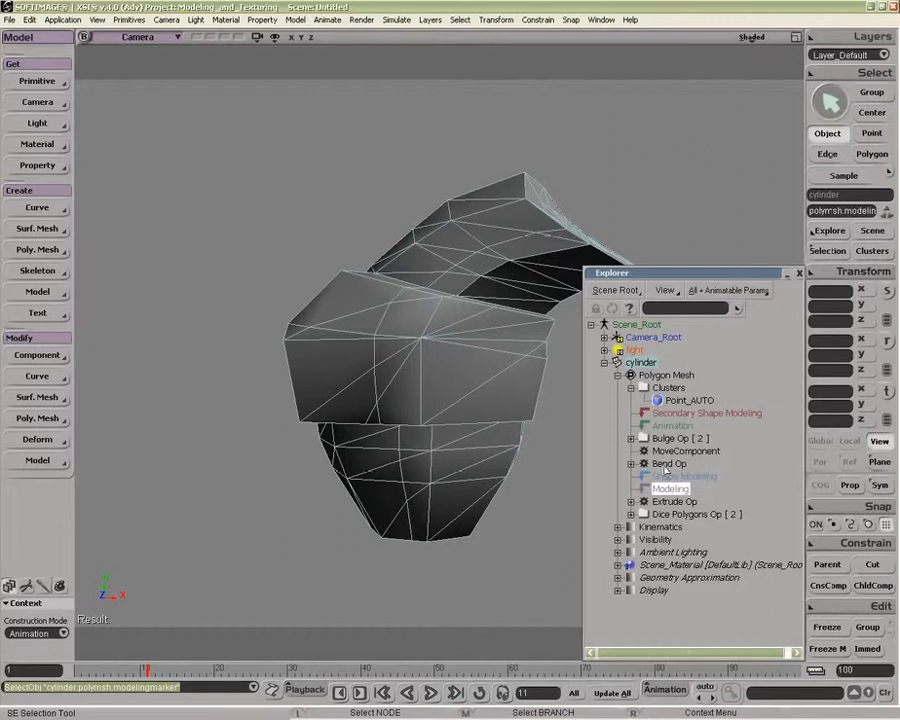
pyautogui.click(501, 442)
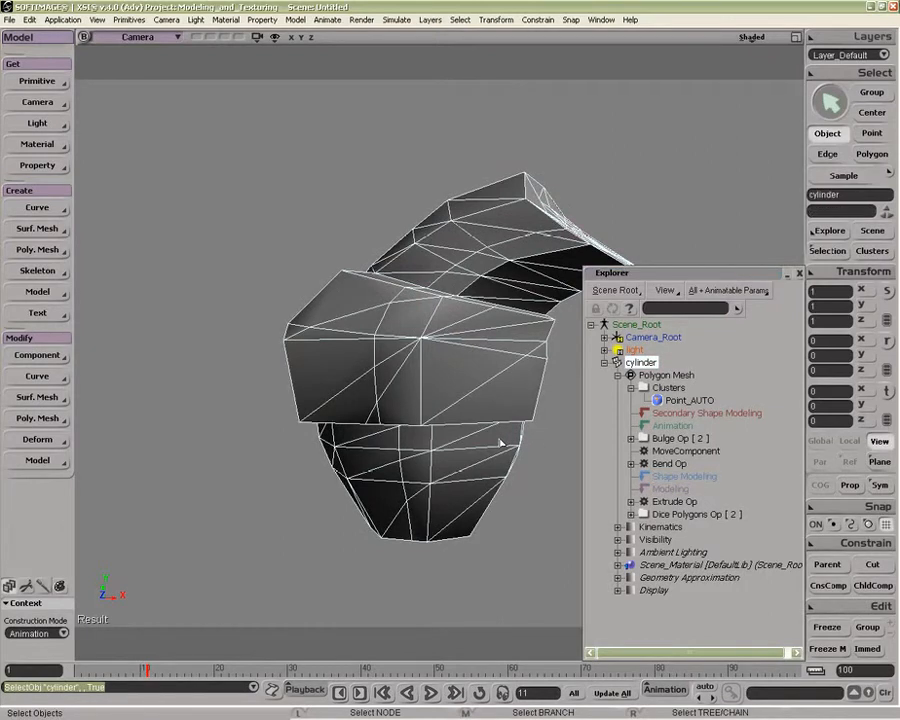
pyautogui.click(828, 628)
pyautogui.press('z')
pyautogui.moveTo(512, 480); pyautogui.dragTo(433, 460)
pyautogui.press('o')
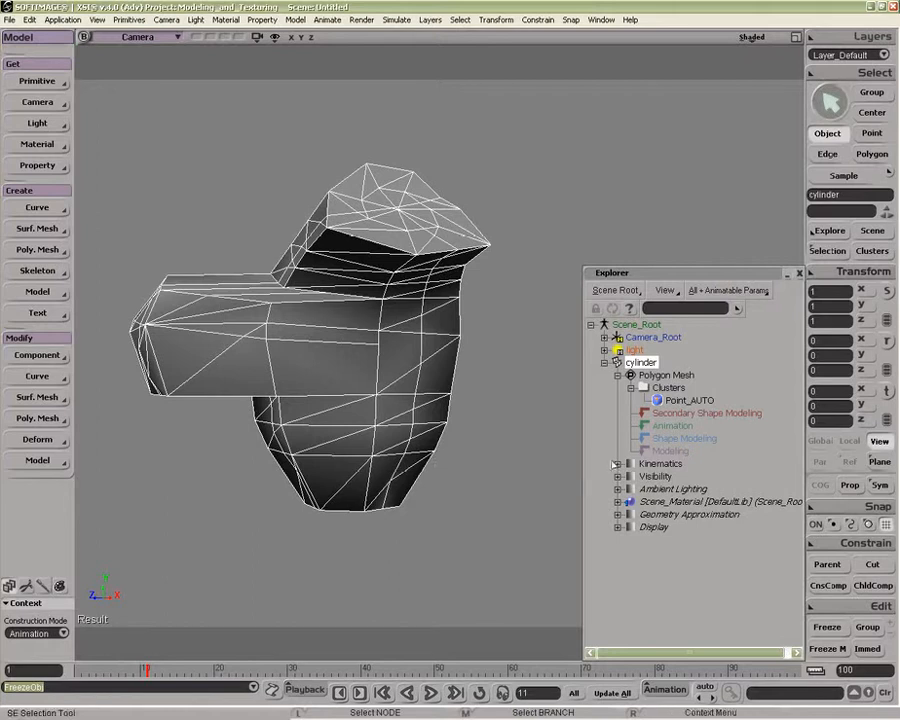
pyautogui.click(660, 455)
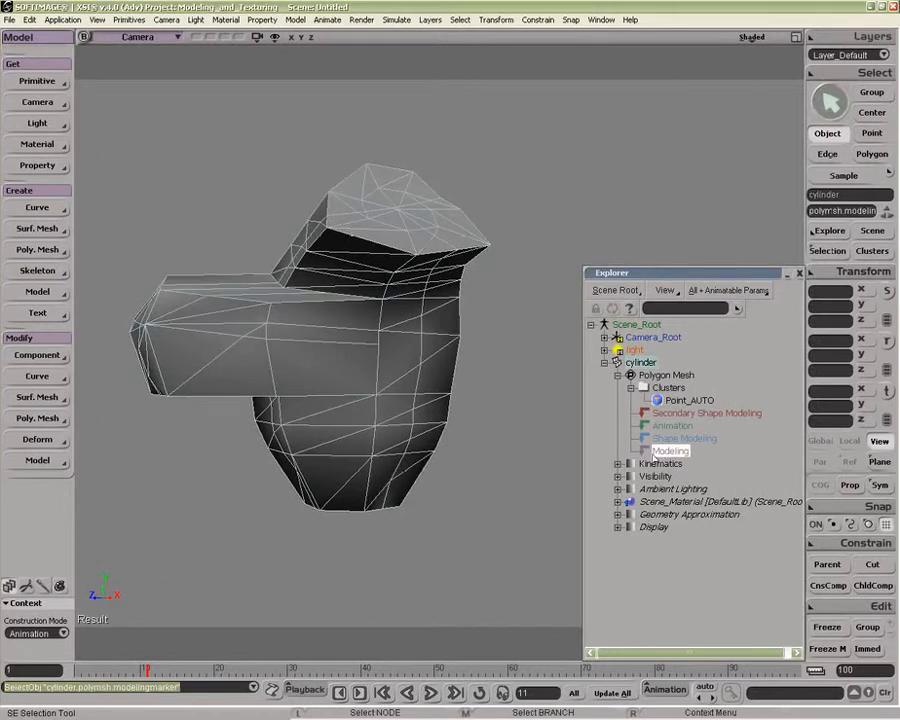
pyautogui.click(433, 370)
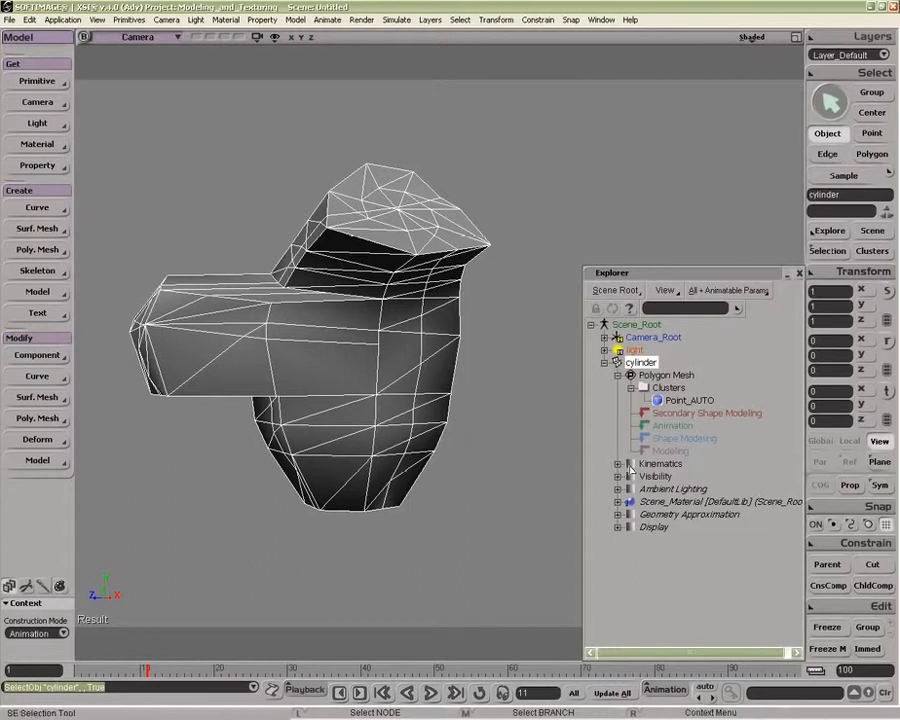
# Step: Split the two horizontal edges on the body's side beside the long protrusion, using split control
pyautogui.press('u')
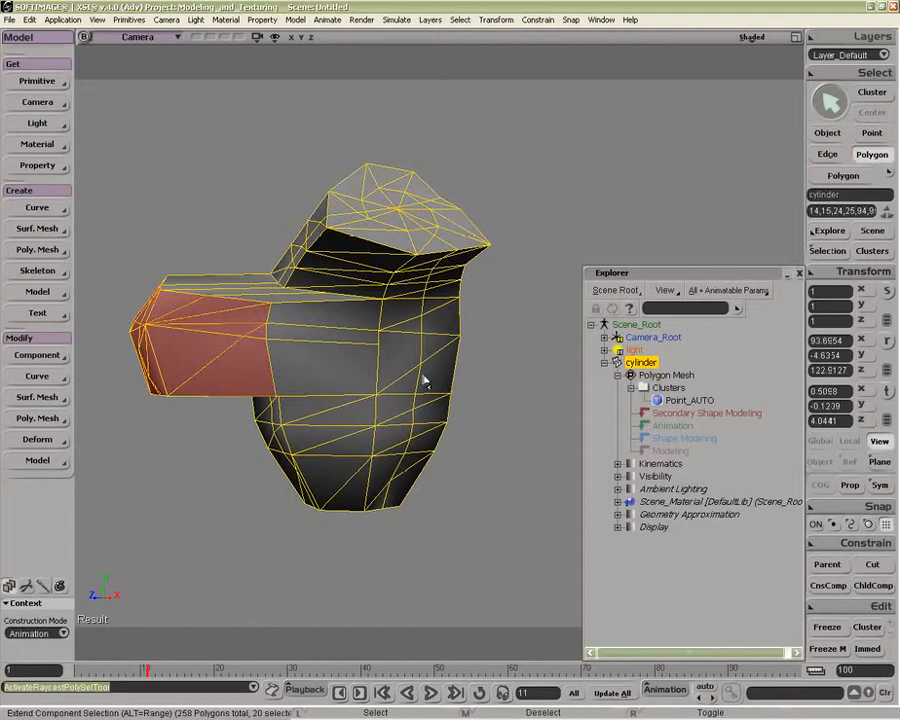
pyautogui.hotkey('ctrl', 'shift', 'a')
pyautogui.press('i')
pyautogui.moveTo(315, 338); pyautogui.dragTo(315, 402)
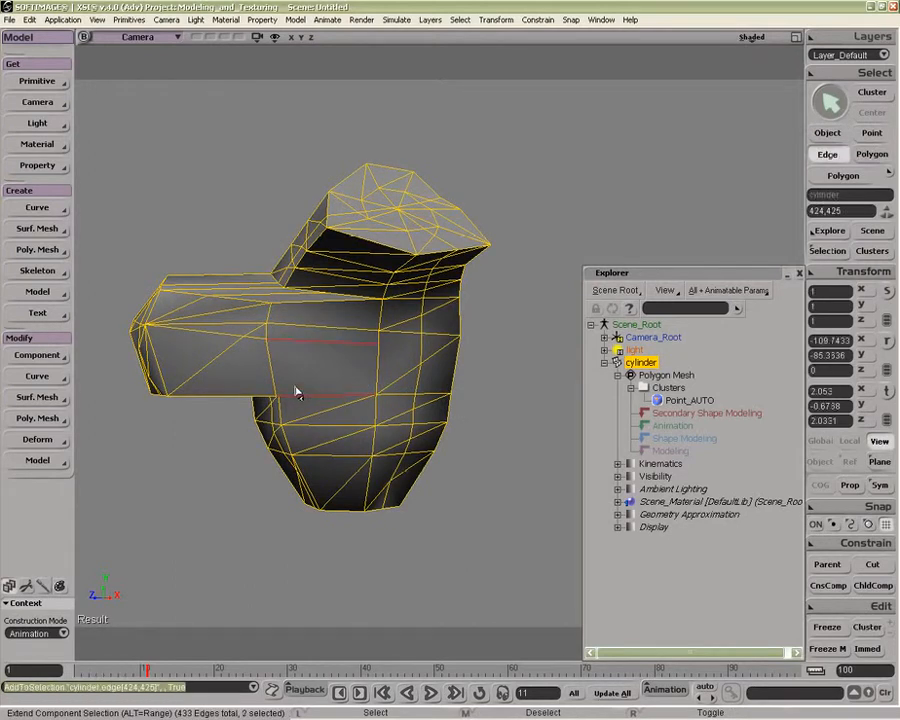
pyautogui.click(37, 418)
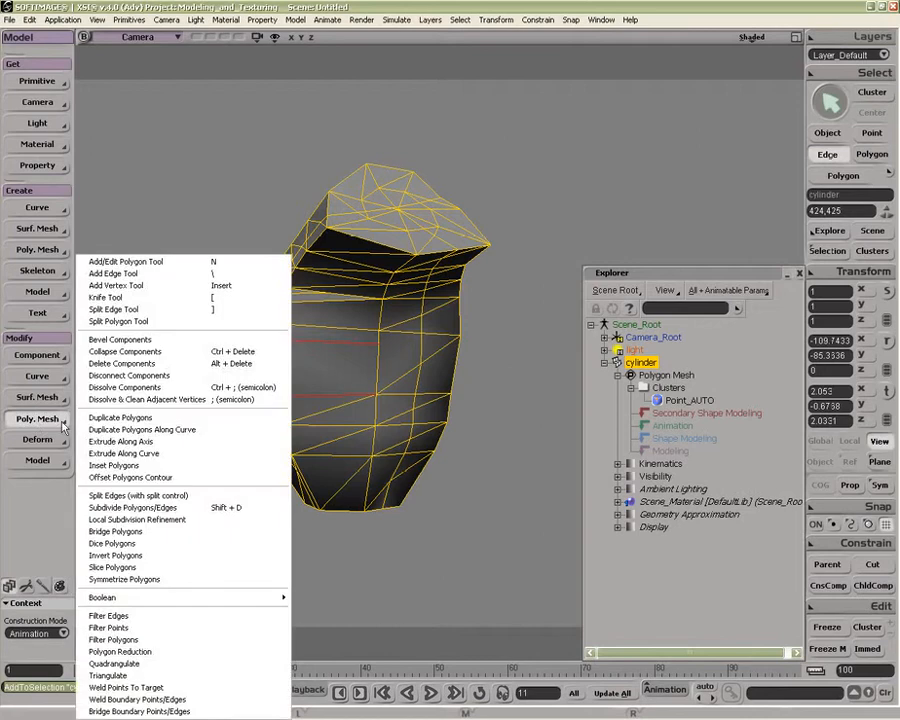
pyautogui.click(146, 497)
# Step: Animate the edge split's ratio with keys of 45.715 at frame 11 and 99.99 at frame 18
pyautogui.moveTo(267, 144)
pyautogui.mouseDown()
pyautogui.moveTo(310, 143)
pyautogui.moveTo(268, 143)
pyautogui.mouseUp()
pyautogui.click(93, 139)
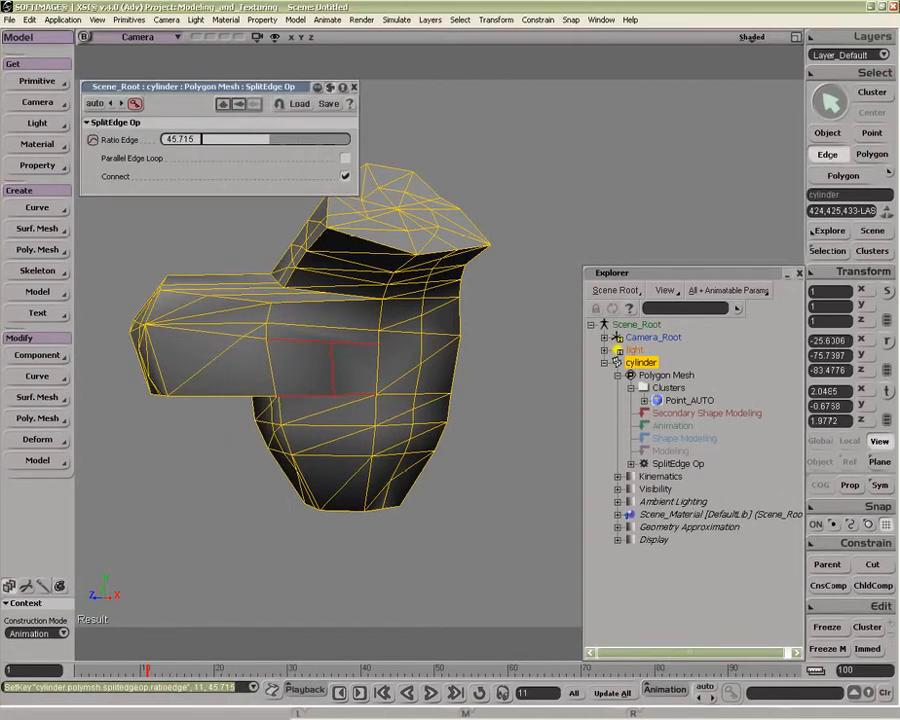
pyautogui.click(198, 668)
pyautogui.moveTo(268, 141); pyautogui.dragTo(363, 151)
pyautogui.click(93, 139)
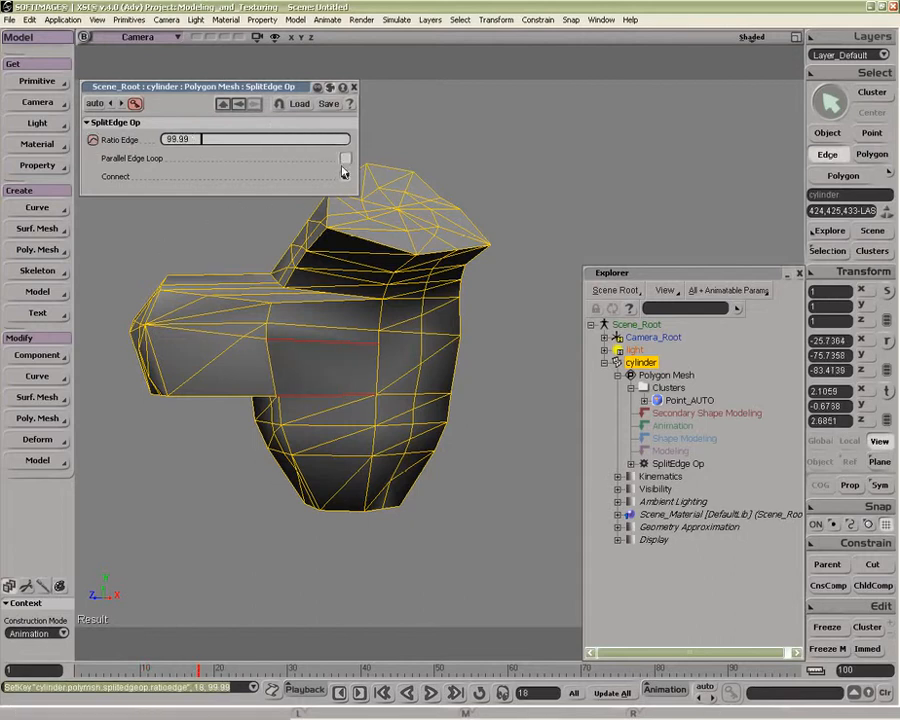
# Step: Extend the edge split around the parallel edge loop and set its ratio to 35.241
pyautogui.click(345, 158)
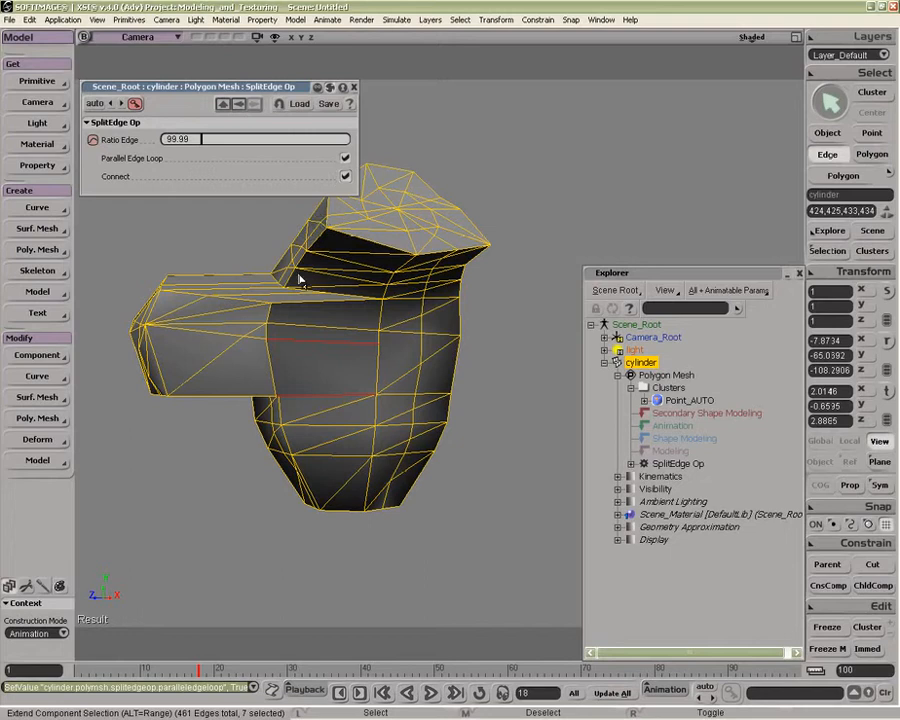
pyautogui.press('t')
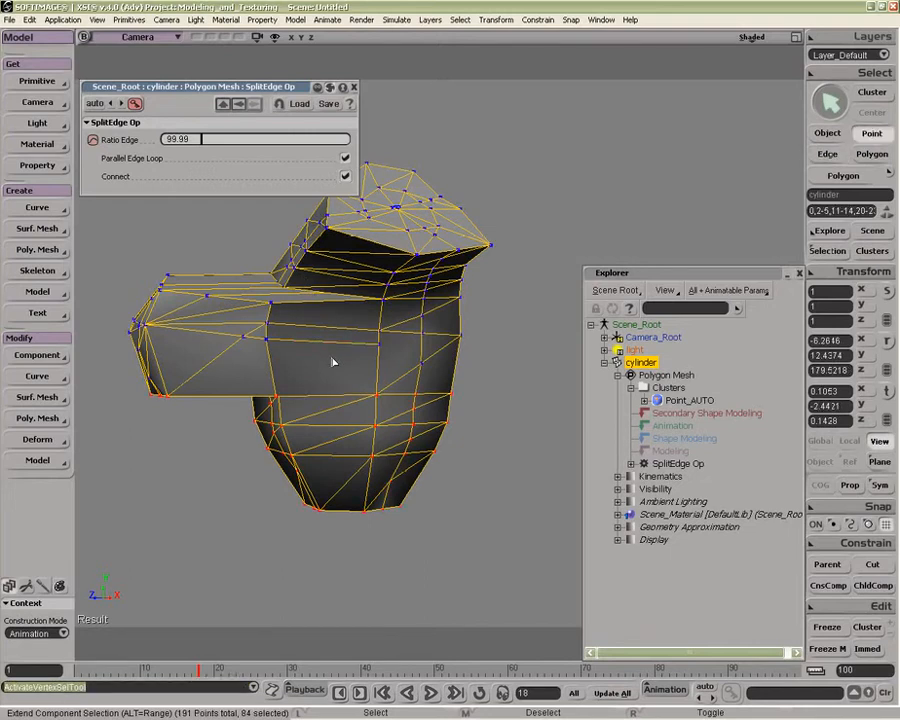
pyautogui.hotkey('ctrl', 'z')
pyautogui.moveTo(303, 144); pyautogui.dragTo(253, 145)
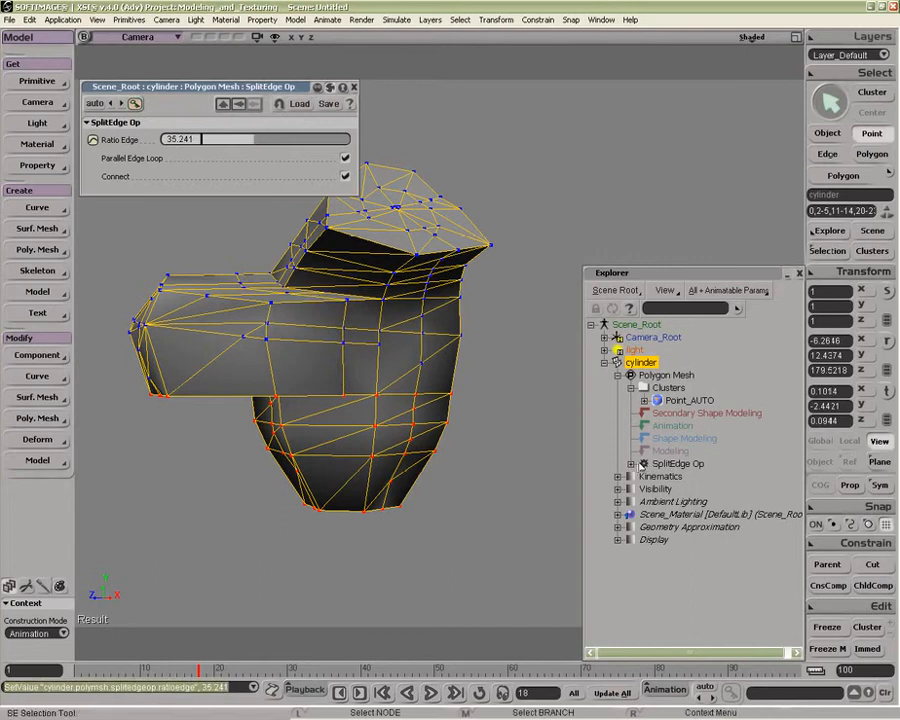
pyautogui.click(354, 88)
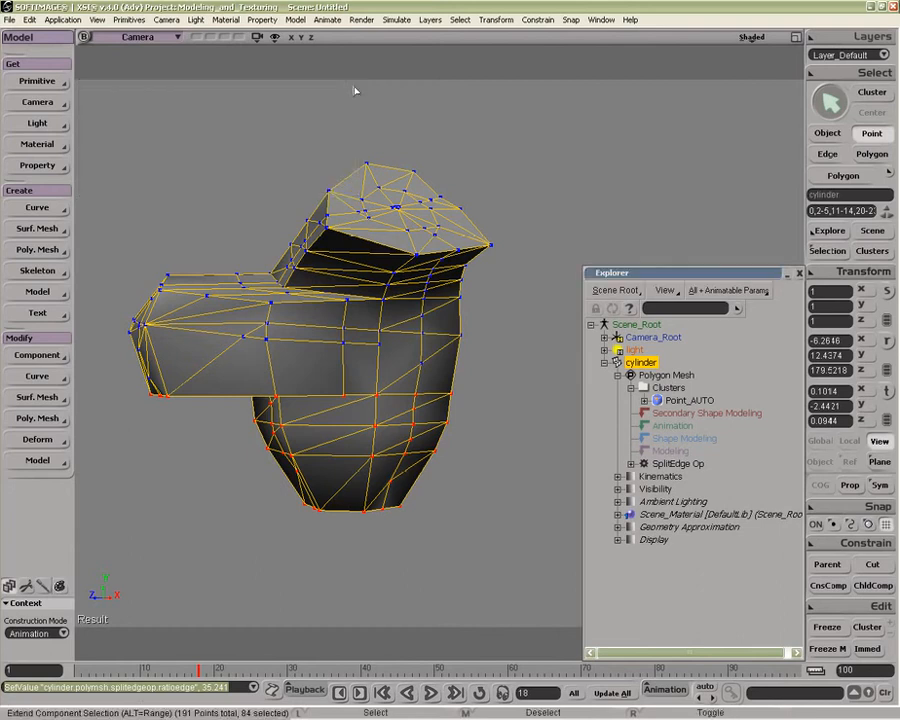